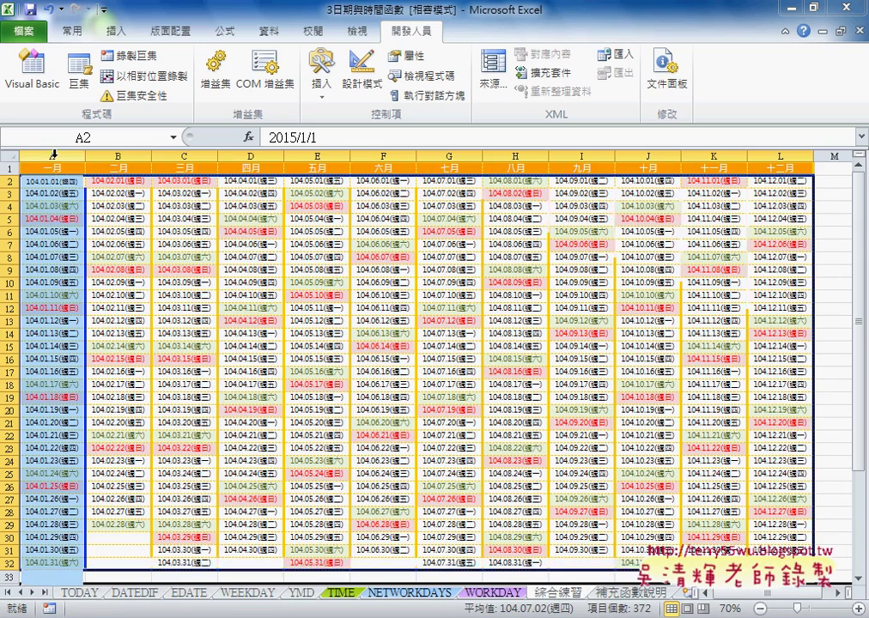
# - Select columns A to L, then the date cells A2:L31 of the calendar
pyautogui.click(53, 155)
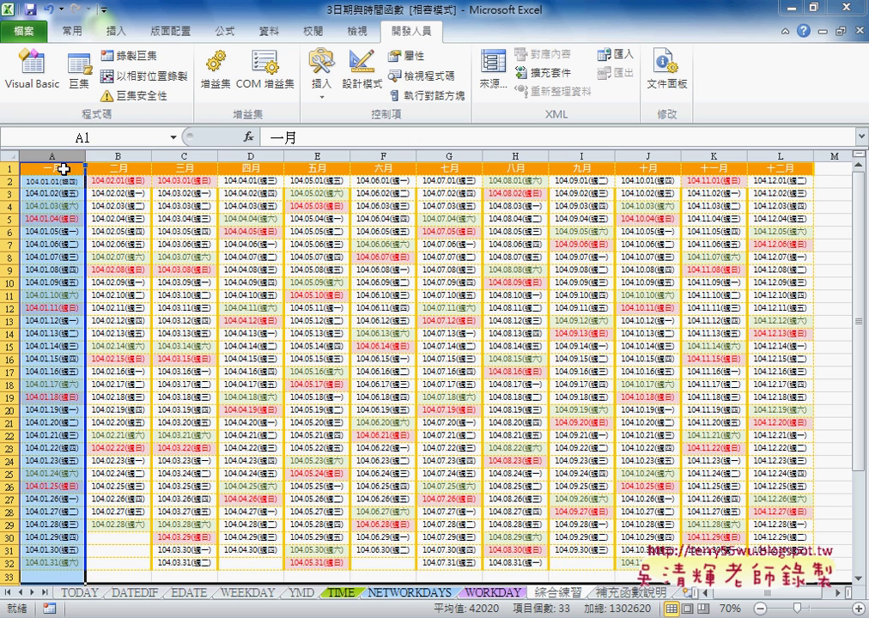
pyautogui.click(31, 182)
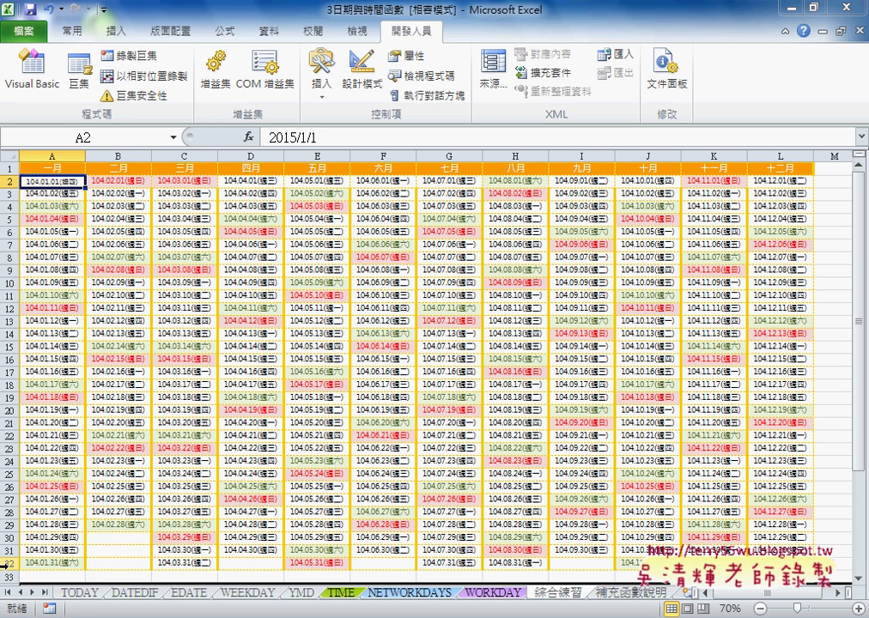
pyautogui.click(51, 155)
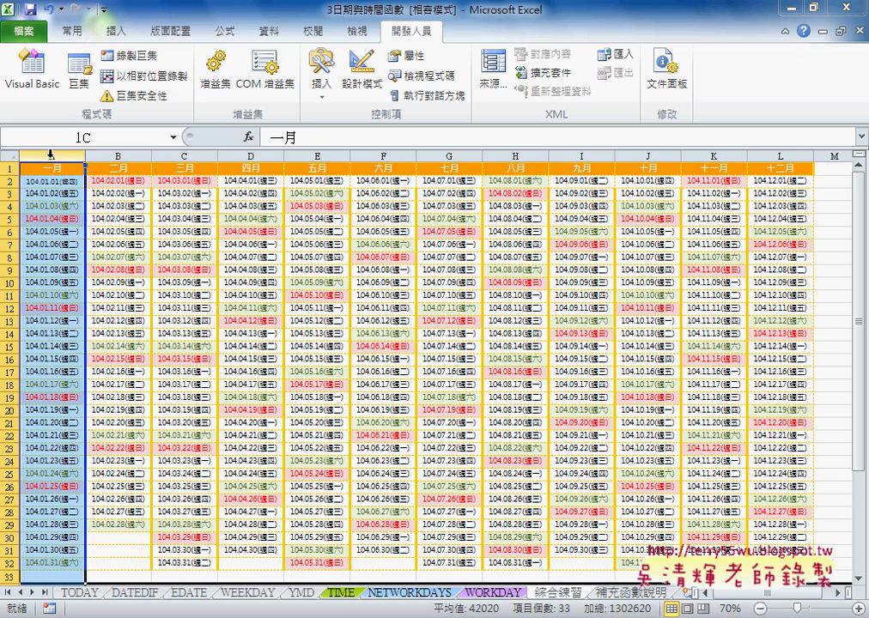
pyautogui.moveTo(51, 155); pyautogui.dragTo(796, 147)
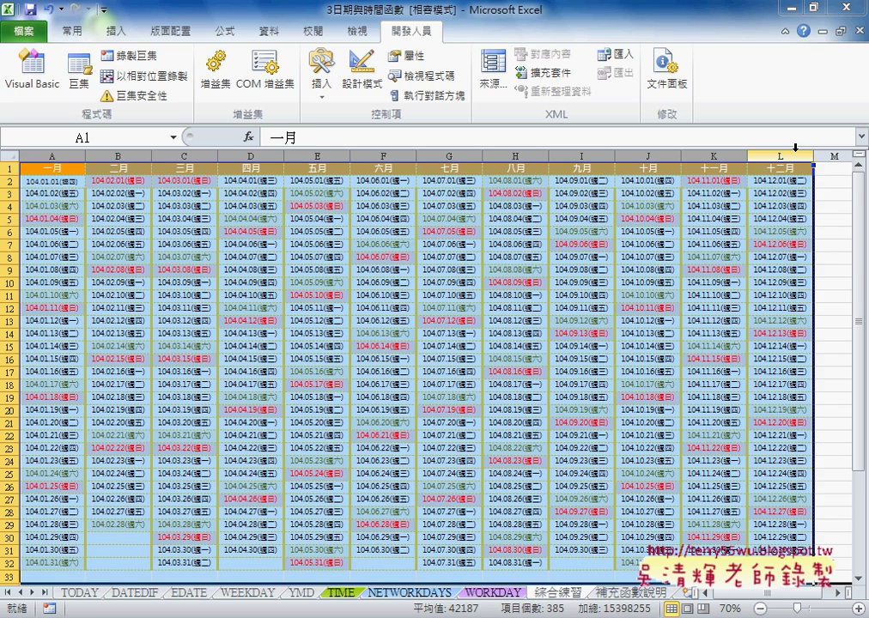
pyautogui.moveTo(53, 182)
pyautogui.mouseDown()
pyautogui.moveTo(760, 550)
pyautogui.moveTo(760, 563)
pyautogui.mouseUp()
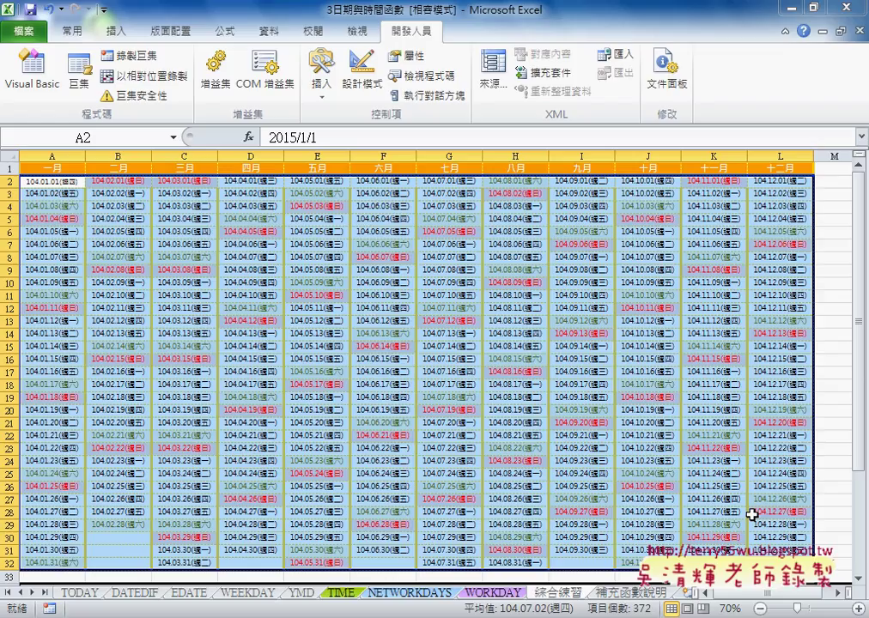
# - Copy the 綜合練習 sheet into a new sheet placed before 補充函數說明
pyautogui.rightClick(563, 596)
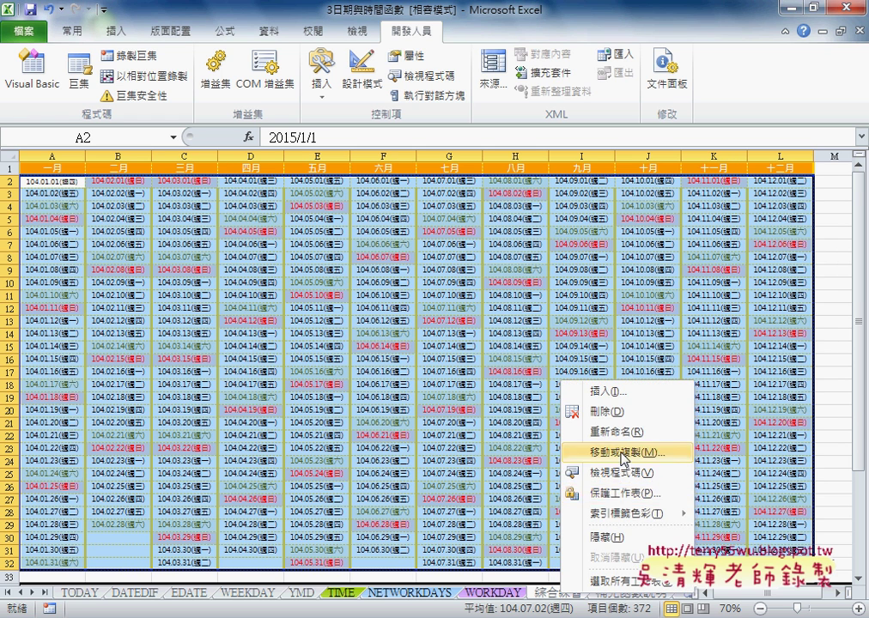
pyautogui.click(617, 453)
pyautogui.click(551, 515)
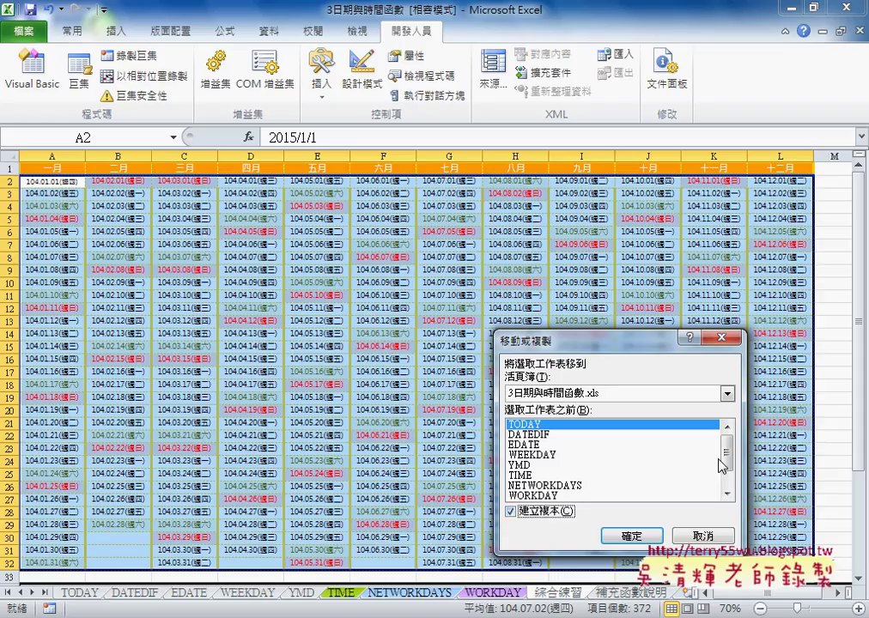
pyautogui.moveTo(727, 459); pyautogui.dragTo(728, 485)
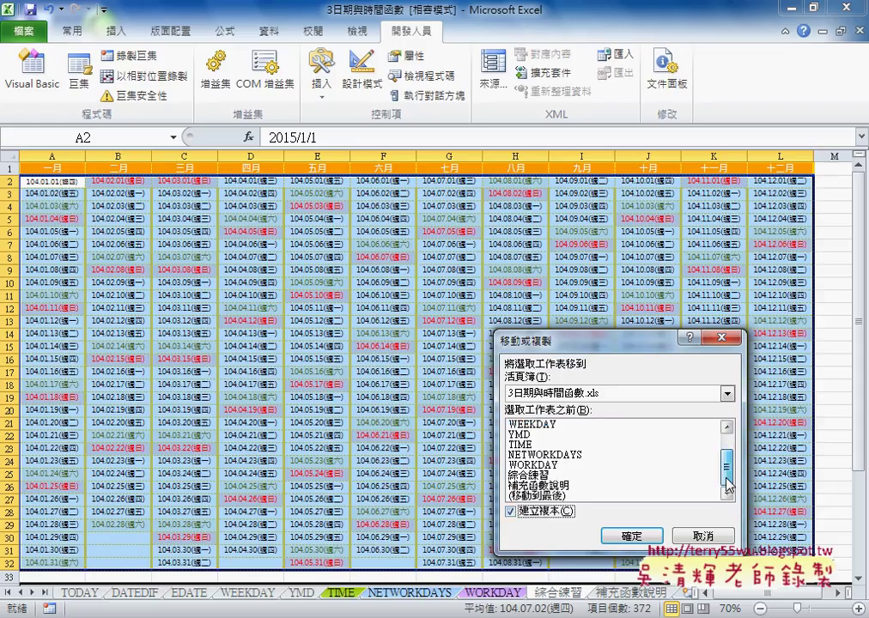
pyautogui.click(533, 486)
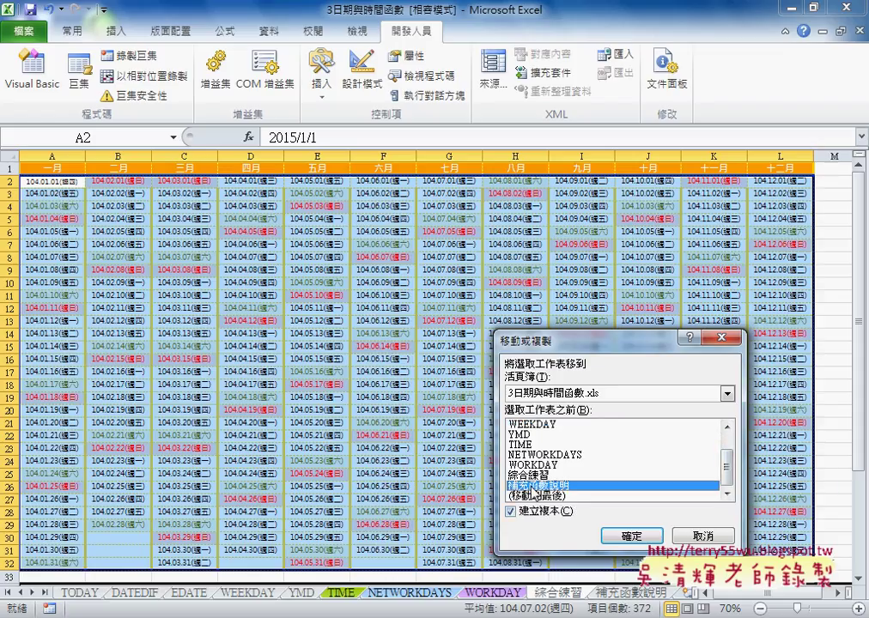
pyautogui.click(631, 536)
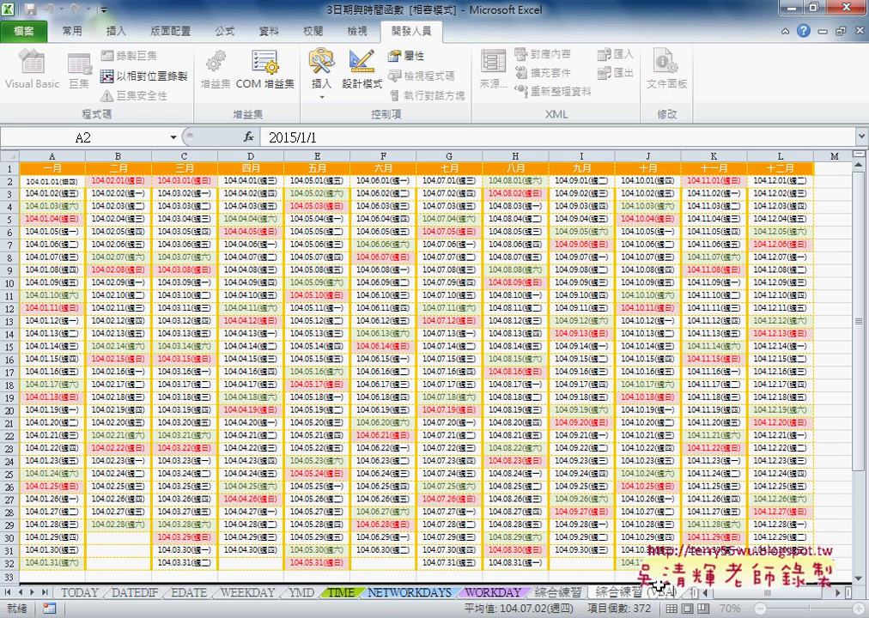
# - Select the whole calendar and delete the red and green WEEKDAY conditional formatting rules
pyautogui.hotkey('ctrl', 'a')
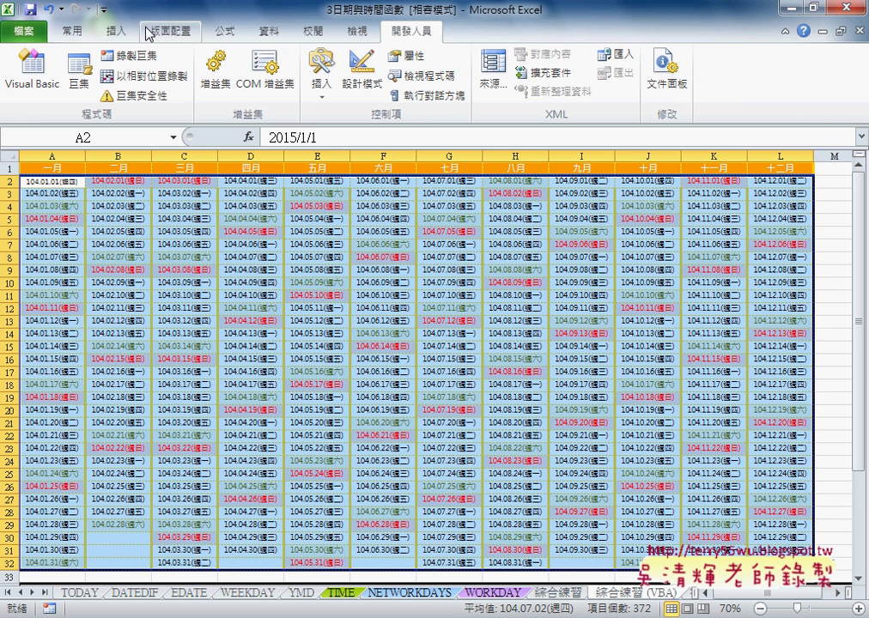
pyautogui.click(72, 31)
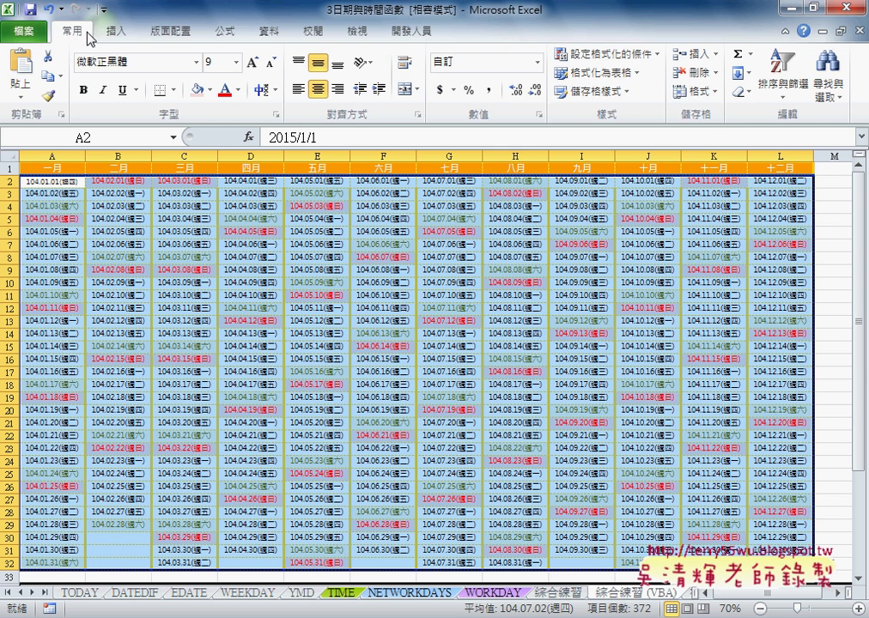
pyautogui.click(584, 59)
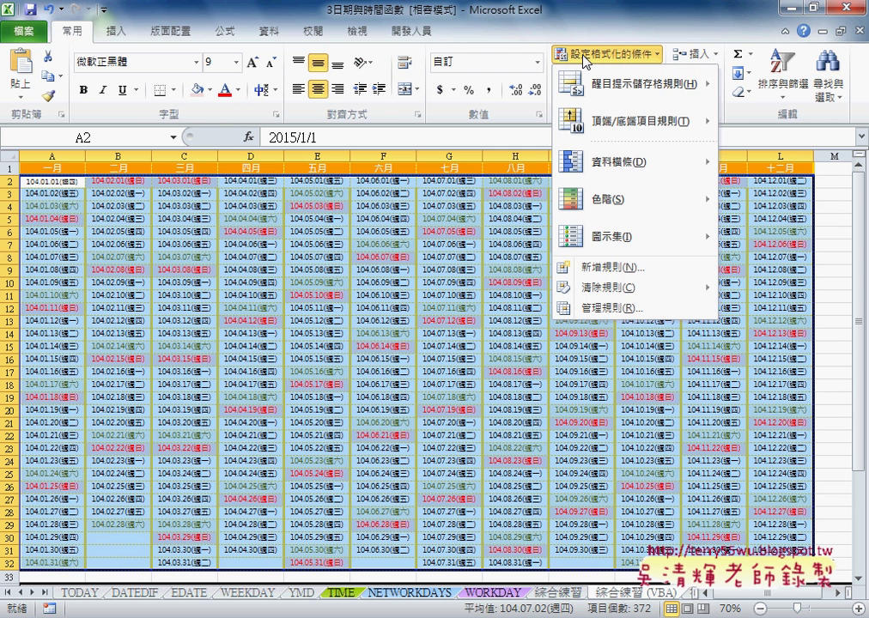
pyautogui.moveTo(609, 296)
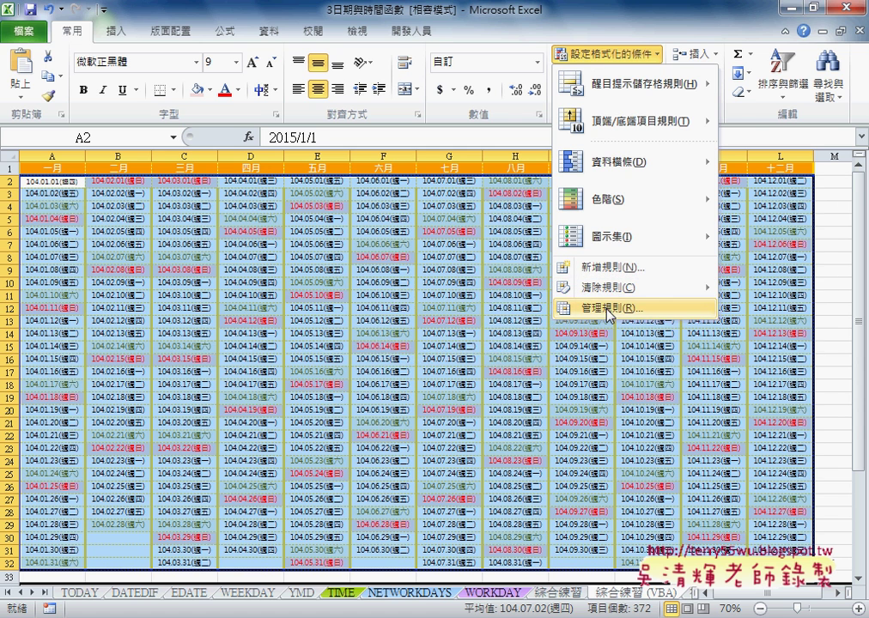
pyautogui.click(610, 311)
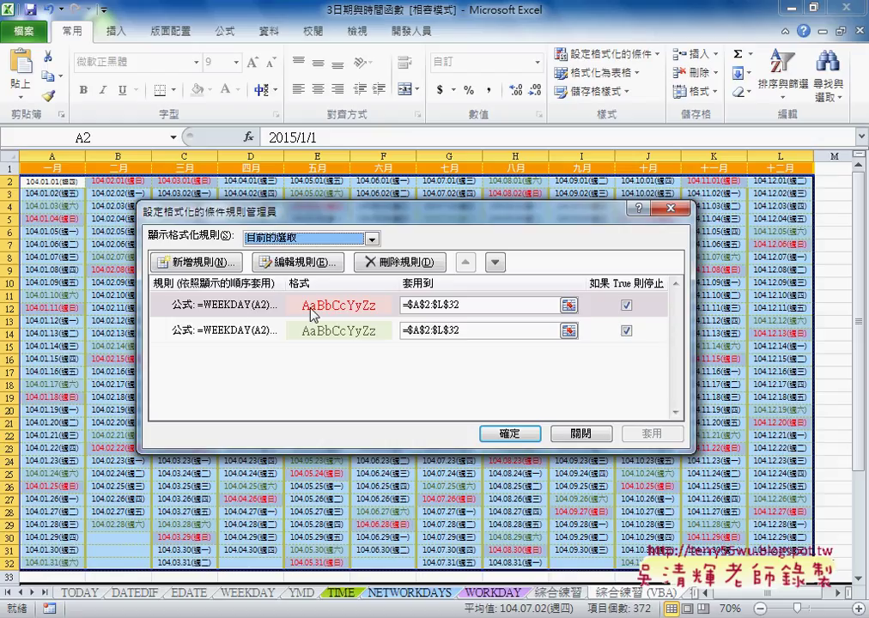
pyautogui.click(266, 313)
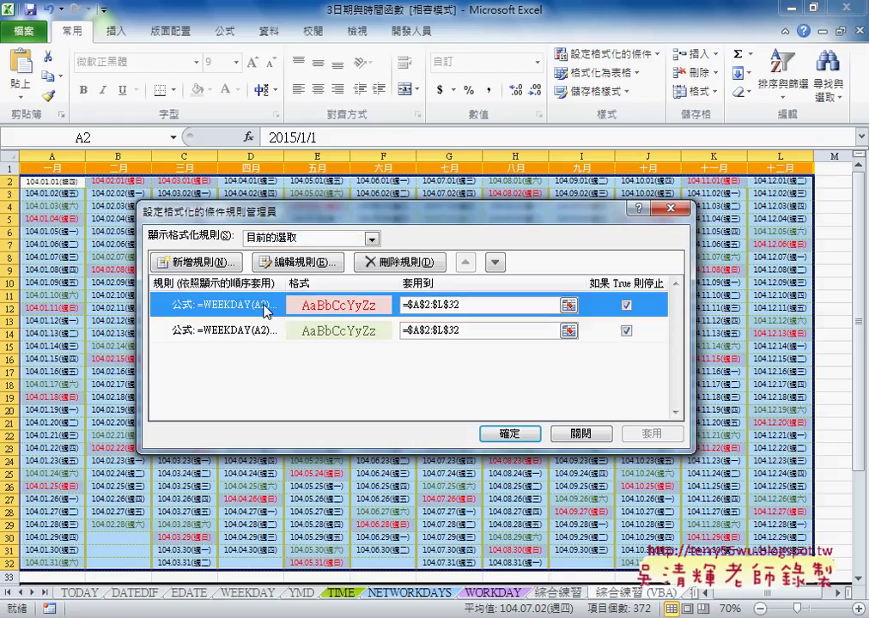
pyautogui.click(401, 264)
pyautogui.click(400, 265)
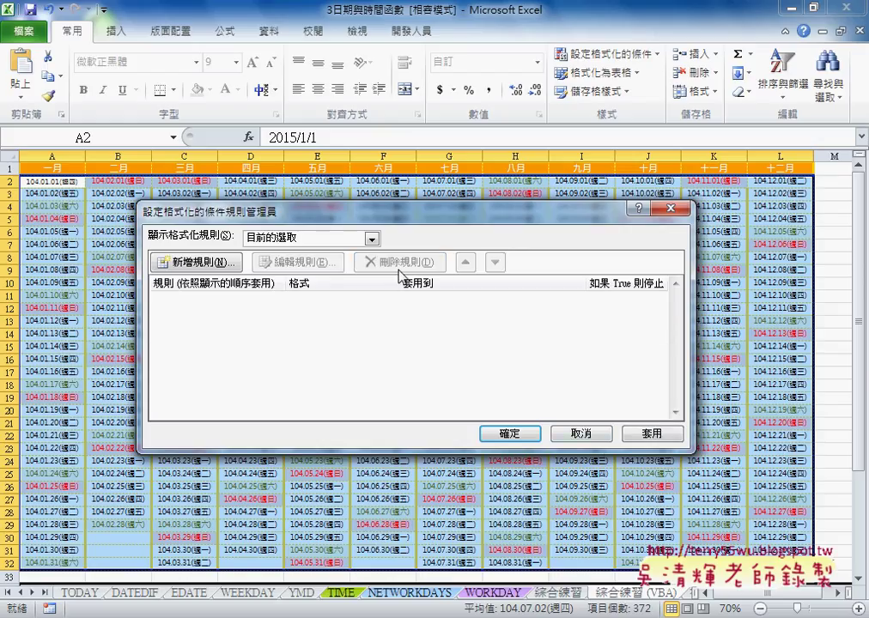
pyautogui.click(661, 434)
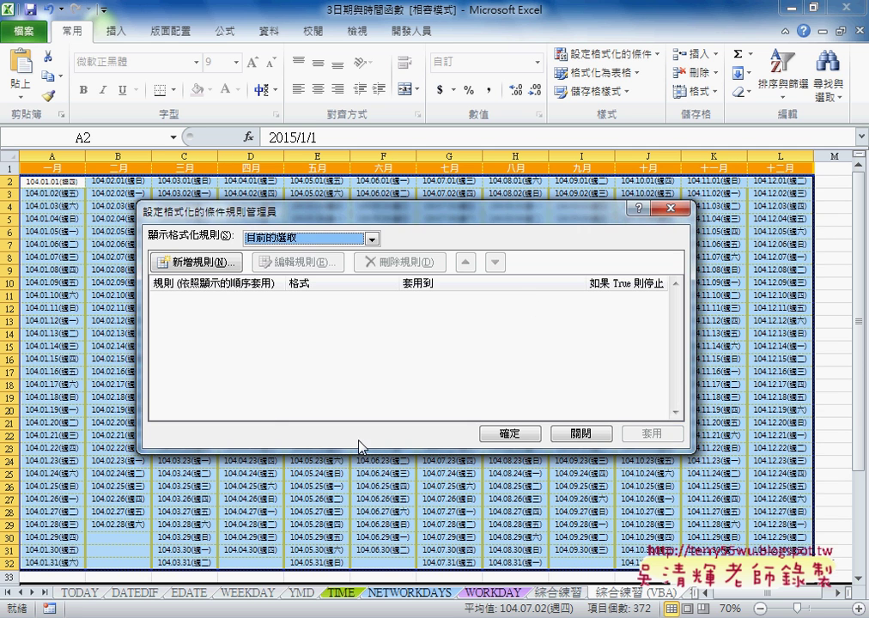
pyautogui.click(509, 434)
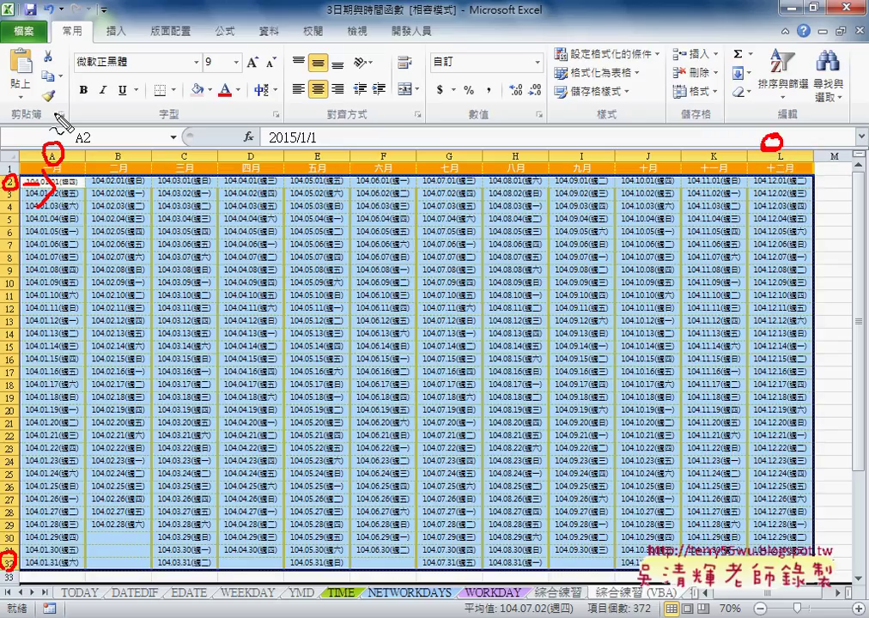
pyautogui.moveTo(53, 109)
pyautogui.mouseDown()
pyautogui.moveTo(53, 129)
pyautogui.moveTo(133, 114)
pyautogui.moveTo(140, 123)
pyautogui.mouseUp()
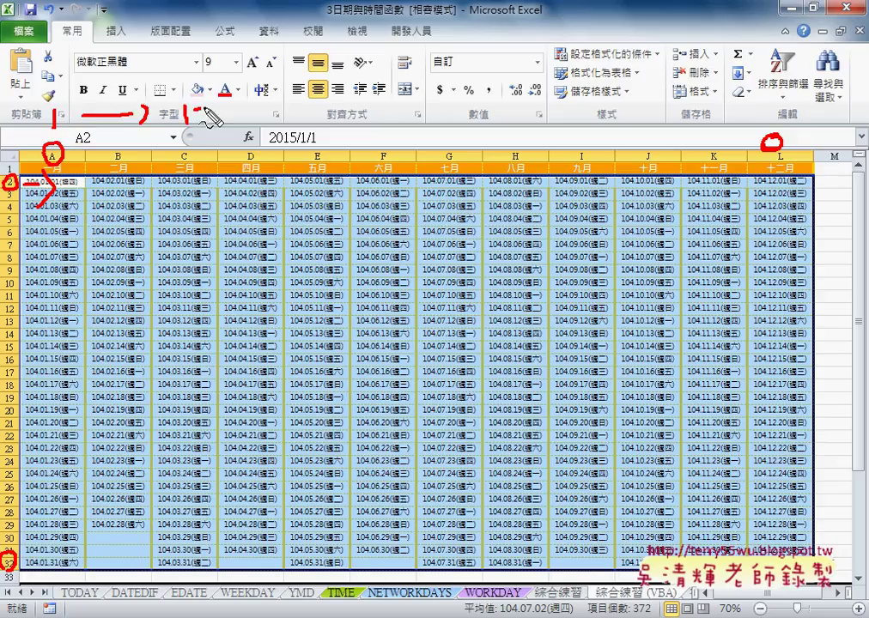
pyautogui.moveTo(196, 107); pyautogui.dragTo(197, 125)
pyautogui.moveTo(206, 109); pyautogui.dragTo(234, 125)
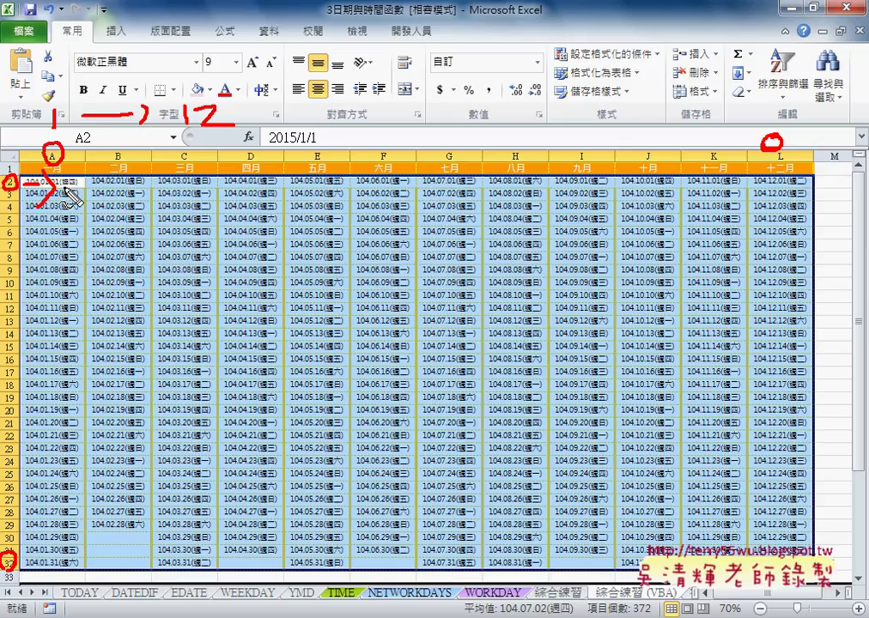
pyautogui.moveTo(86, 182)
pyautogui.mouseDown()
pyautogui.moveTo(184, 182)
pyautogui.moveTo(174, 188)
pyautogui.mouseUp()
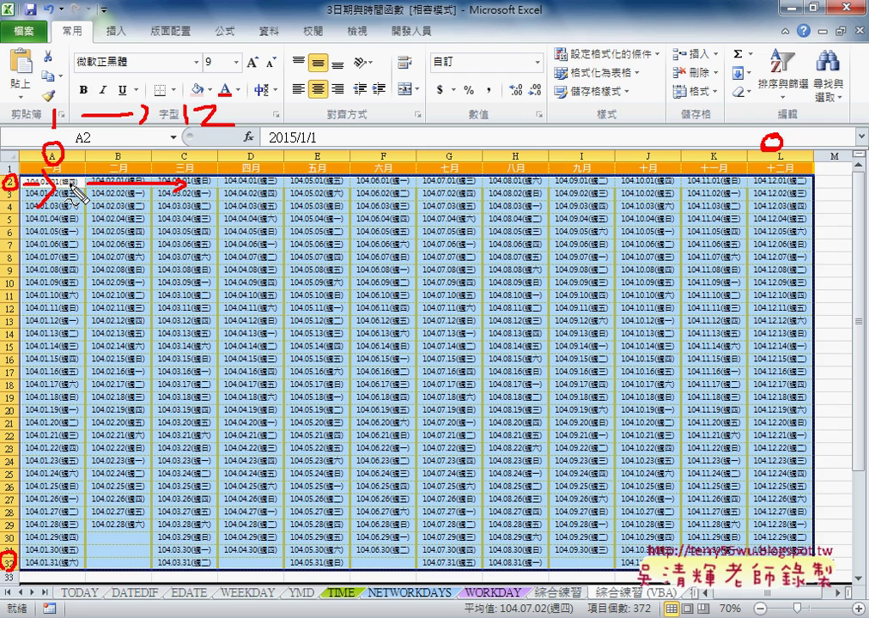
pyautogui.click(72, 188)
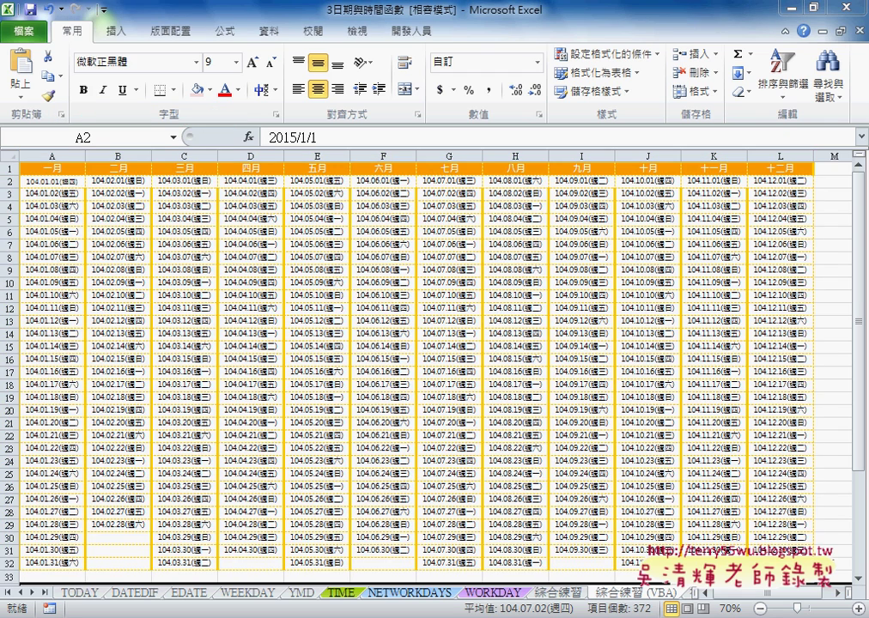
# - Select the calendar date range and open the Visual Basic editor from Developer
pyautogui.hotkey('ctrl', 'shift', 'End')
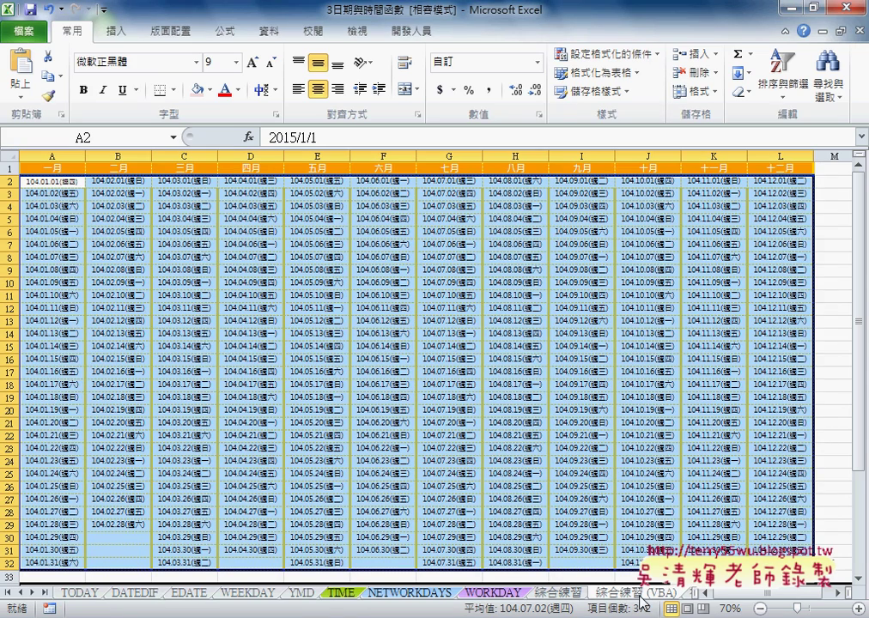
pyautogui.click(420, 32)
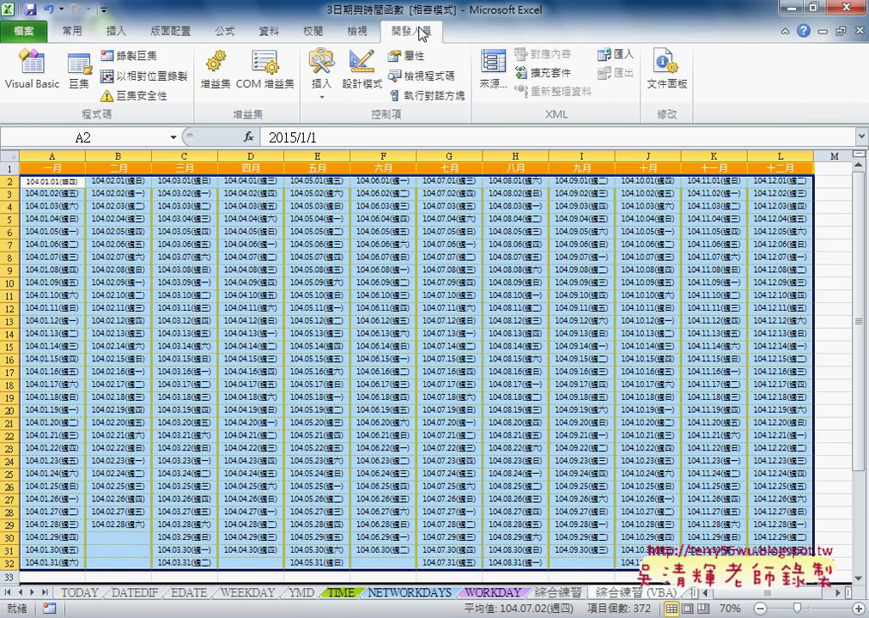
pyautogui.click(39, 89)
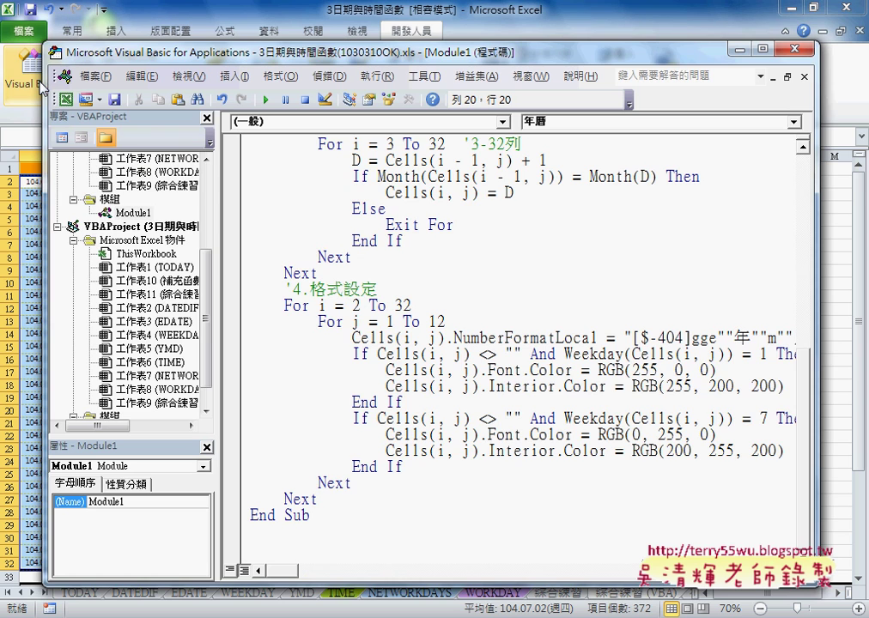
pyautogui.click(133, 212)
pyautogui.scroll(3, 207, 194)
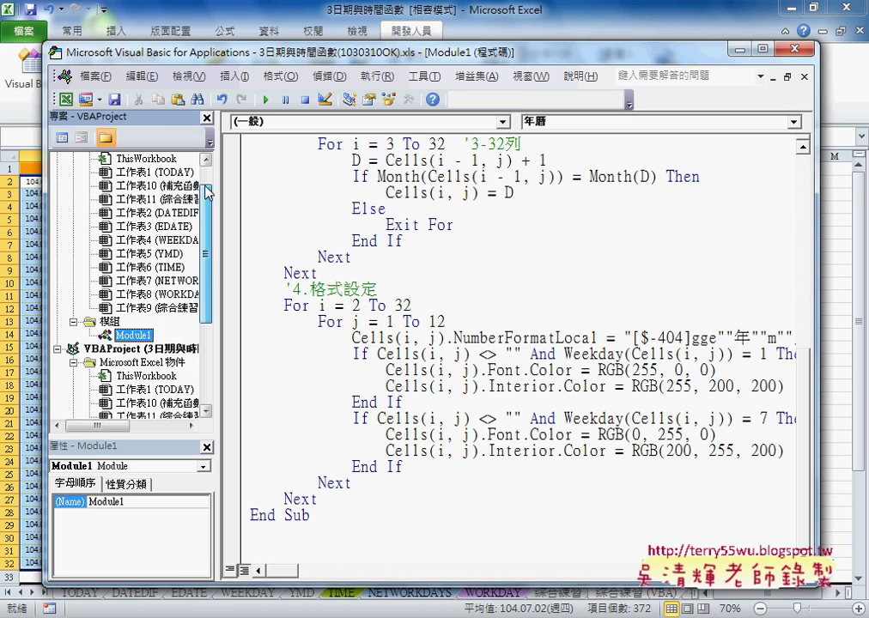
pyautogui.scroll(-4, 207, 194)
# - Open Module1 of 3日期與時間函數.xls and start inserting a procedure below the Ages macro
pyautogui.doubleClick(133, 402)
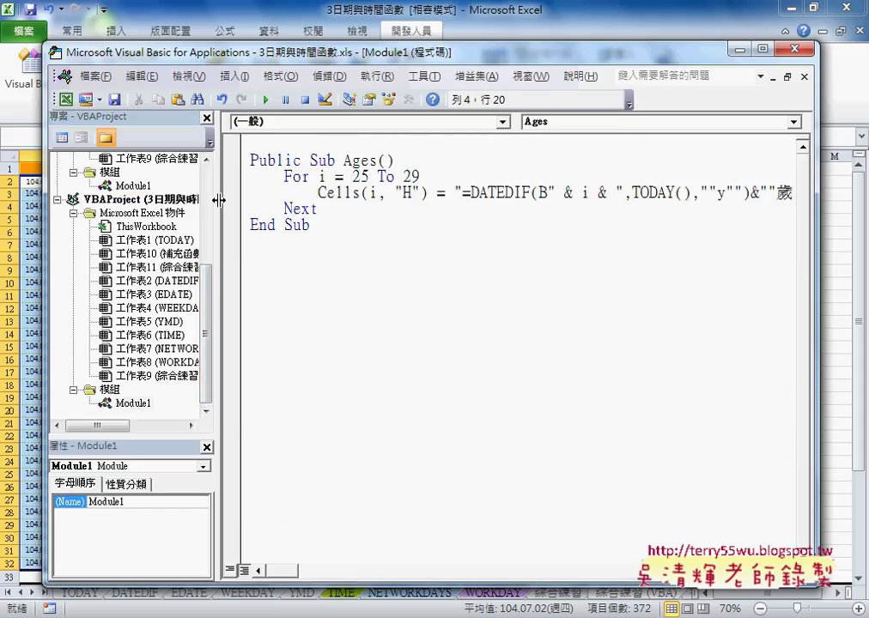
pyautogui.moveTo(219, 200); pyautogui.dragTo(263, 200)
pyautogui.click(185, 200)
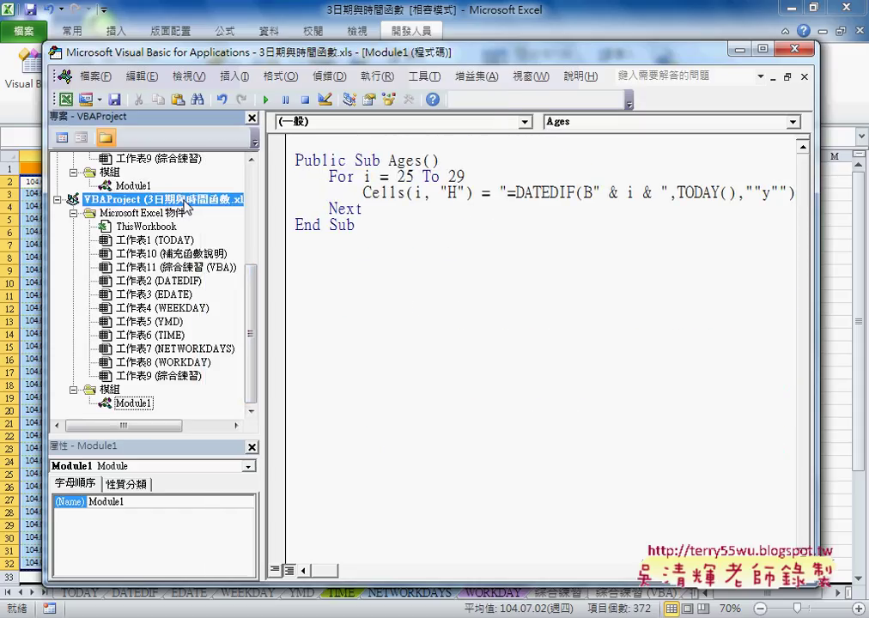
pyautogui.doubleClick(130, 403)
pyautogui.click(387, 252)
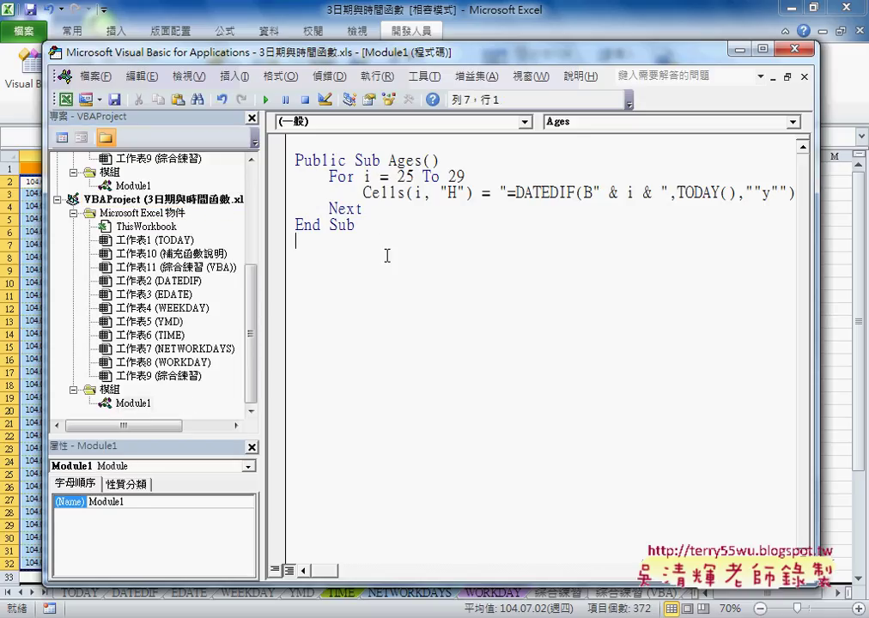
pyautogui.click(234, 75)
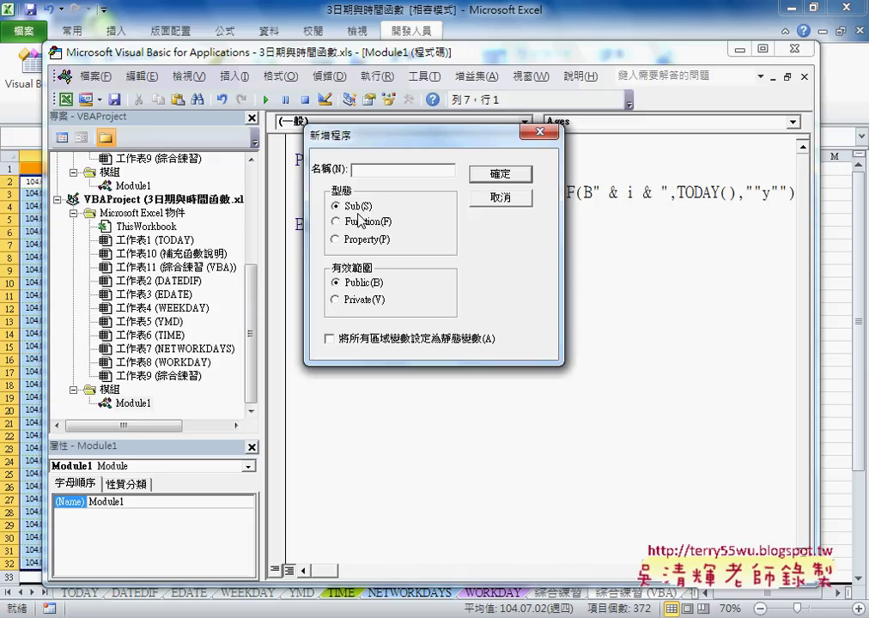
# - Name the new public Sub 格式化日期 and confirm the Add Procedure dialog
pyautogui.write('p')
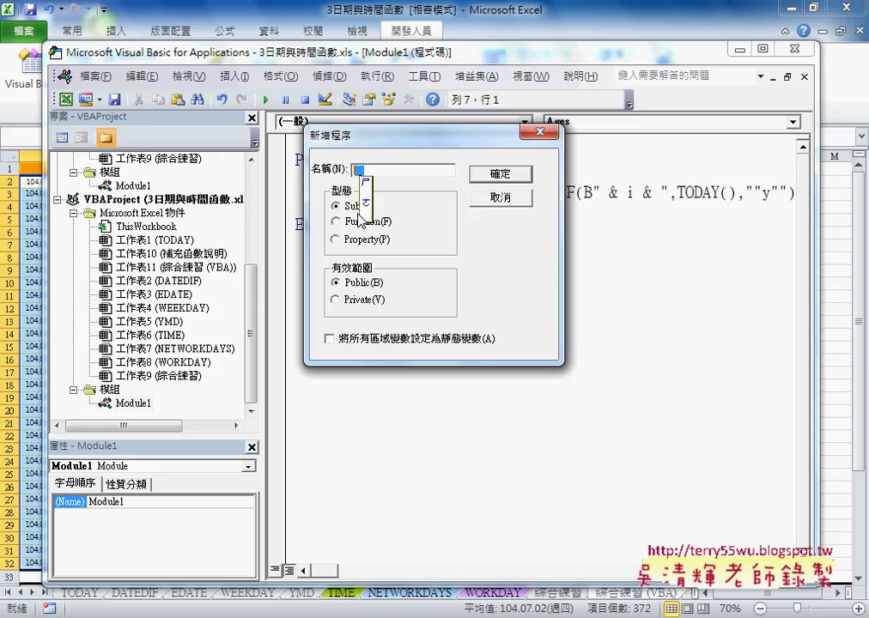
pyautogui.write('設定')
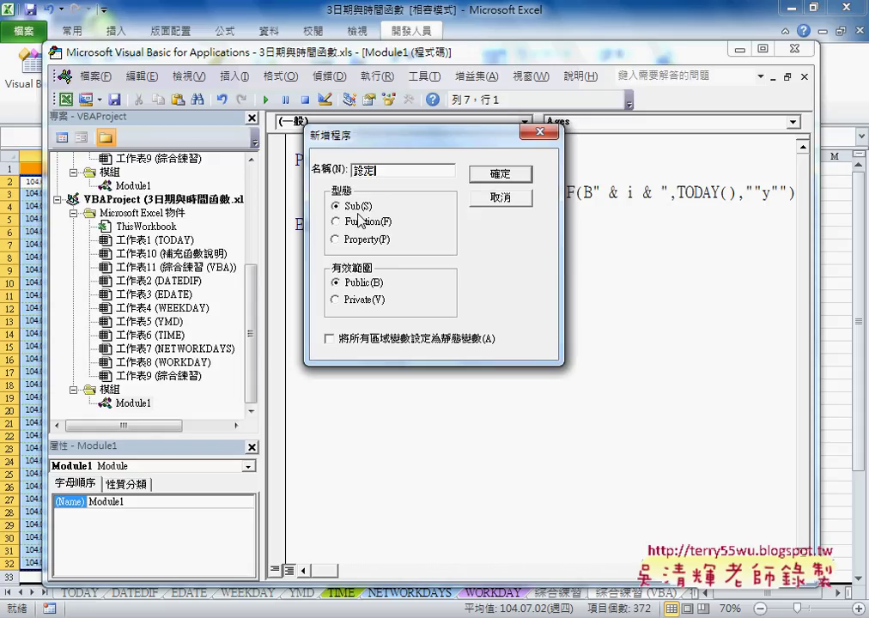
pyautogui.write('期格式')
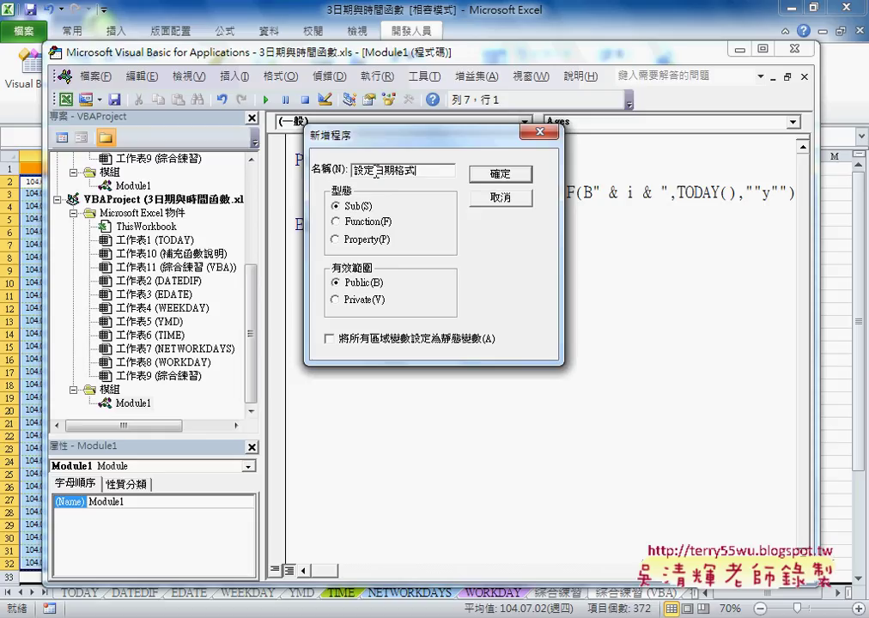
pyautogui.moveTo(375, 175); pyautogui.dragTo(331, 174)
pyautogui.press('BackSpace')
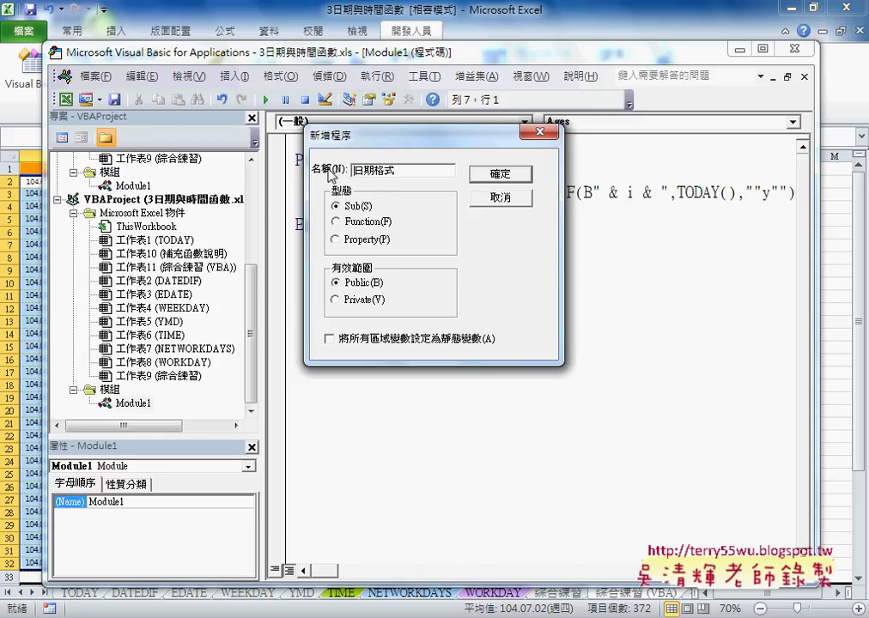
pyautogui.press('BackSpace')
pyautogui.write('格式化')
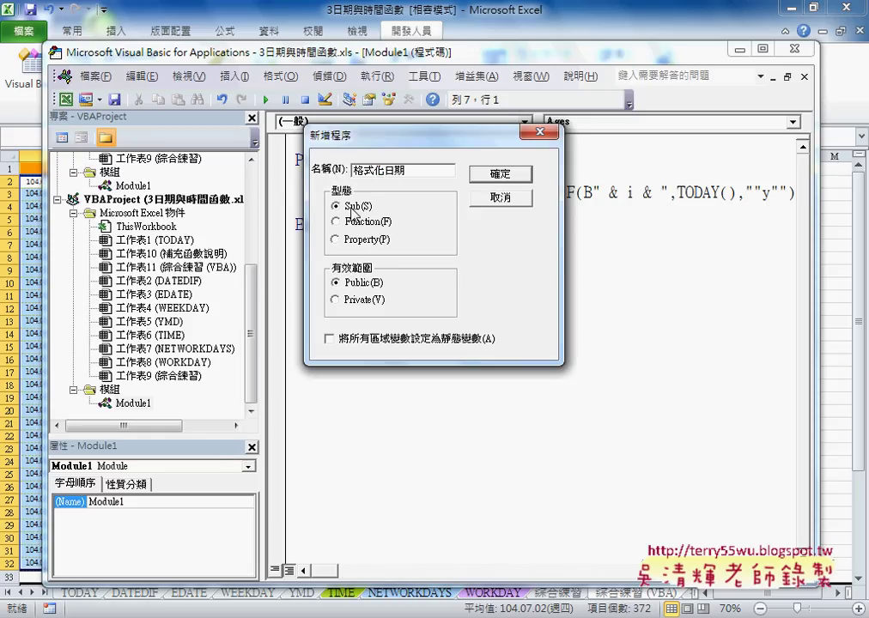
pyautogui.click(501, 174)
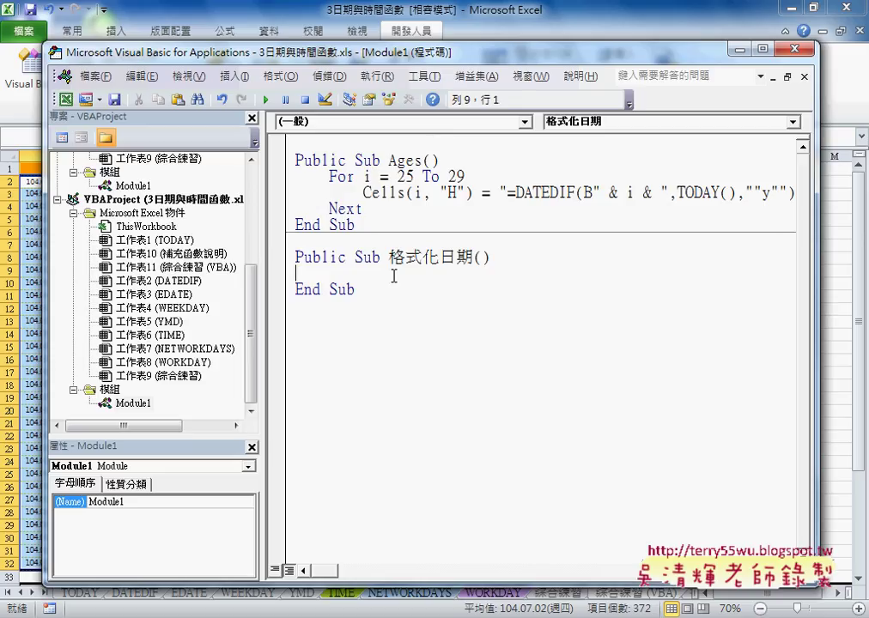
# - Write nested loops For i = 2 To 32 and For j = 1 To 12 with their Next lines
pyautogui.moveTo(346, 59); pyautogui.dragTo(427, 63)
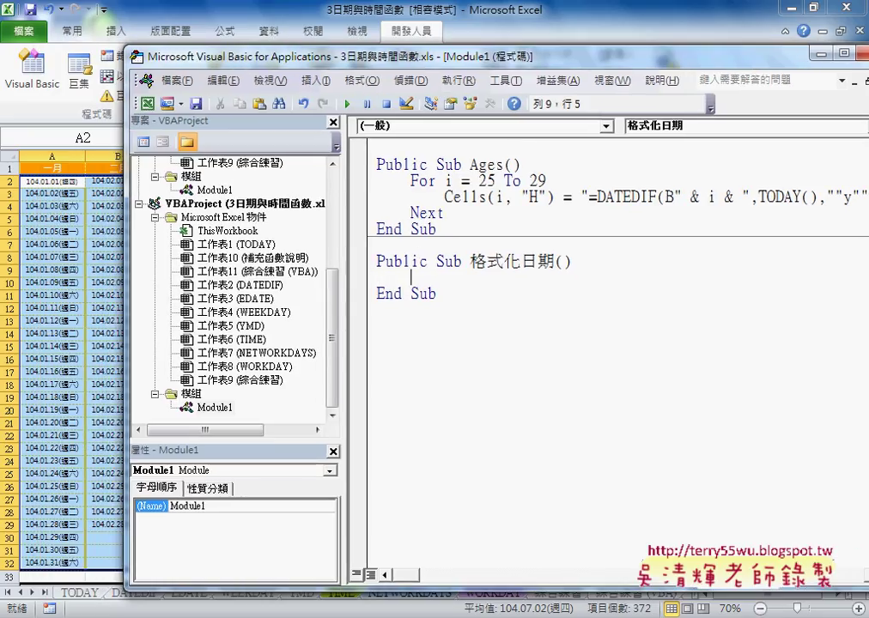
pyautogui.write('for ')
pyautogui.write('i')
pyautogui.press('BackSpace')
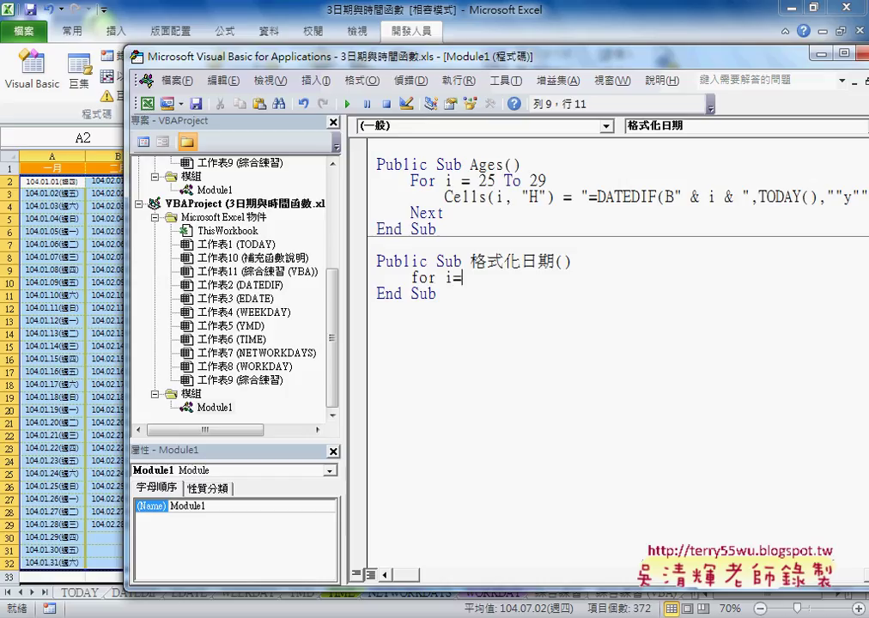
pyautogui.write('2 to ')
pyautogui.write('32')
pyautogui.press('Return')
pyautogui.press('Return')
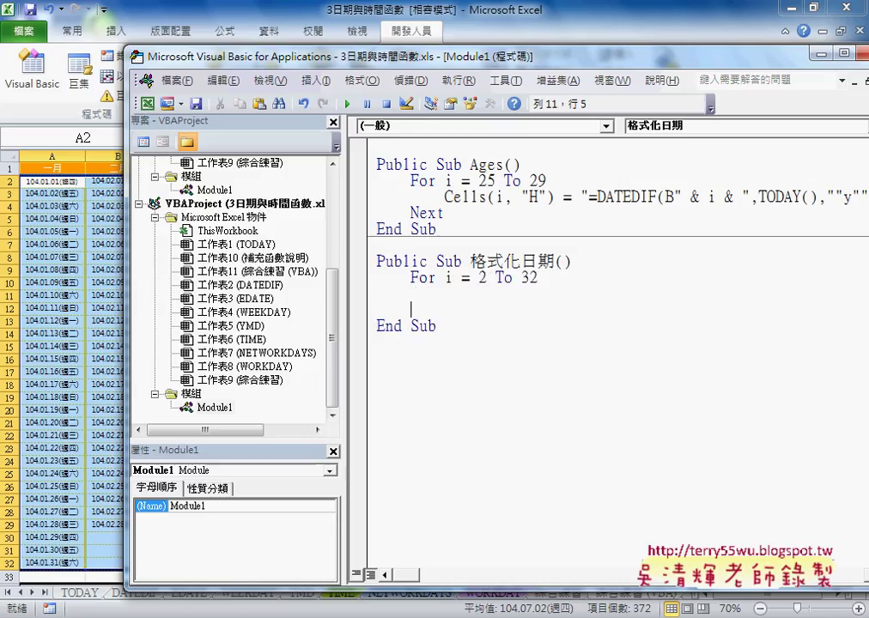
pyautogui.write('next')
pyautogui.press('Up')
pyautogui.write('f')
pyautogui.write('or ')
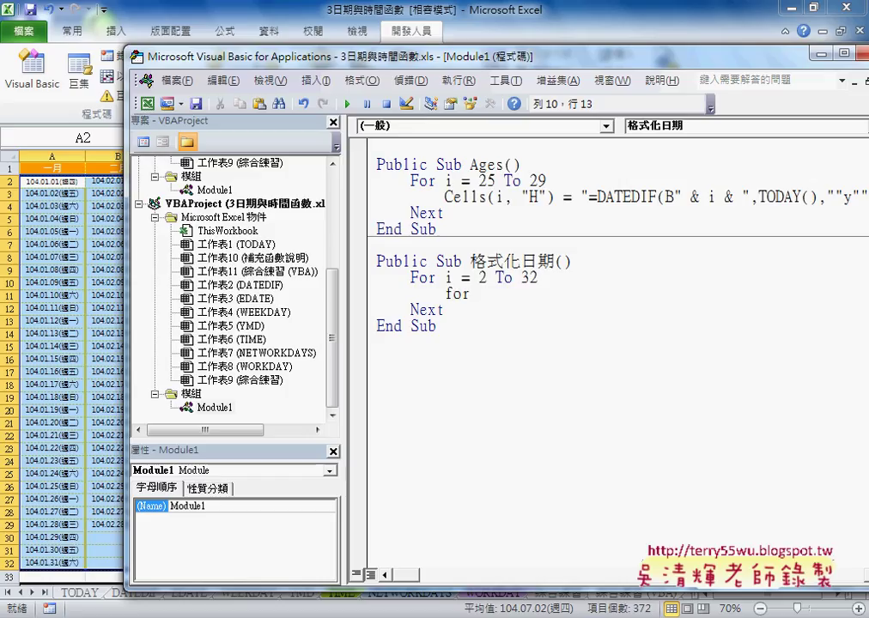
pyautogui.write('j')
pyautogui.write('=1 t')
pyautogui.write('o 12')
pyautogui.press('Return')
pyautogui.press('Return')
pyautogui.write('next')
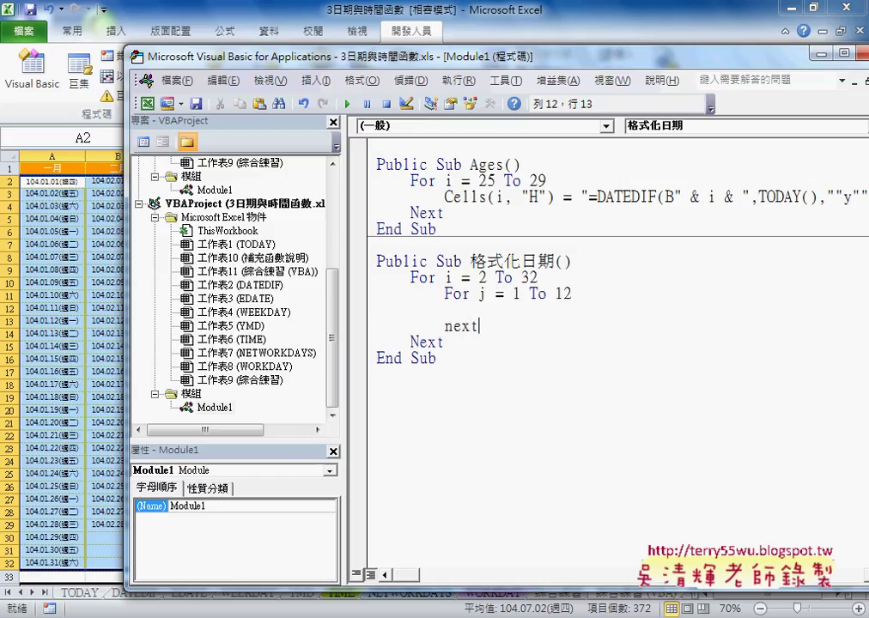
# - Add If Cells(i, j) <> "" Then … End If inside the inner loop, with an indented blank line
pyautogui.click(445, 309)
pyautogui.press('Tab')
pyautogui.write('if ')
pyautogui.write('cell')
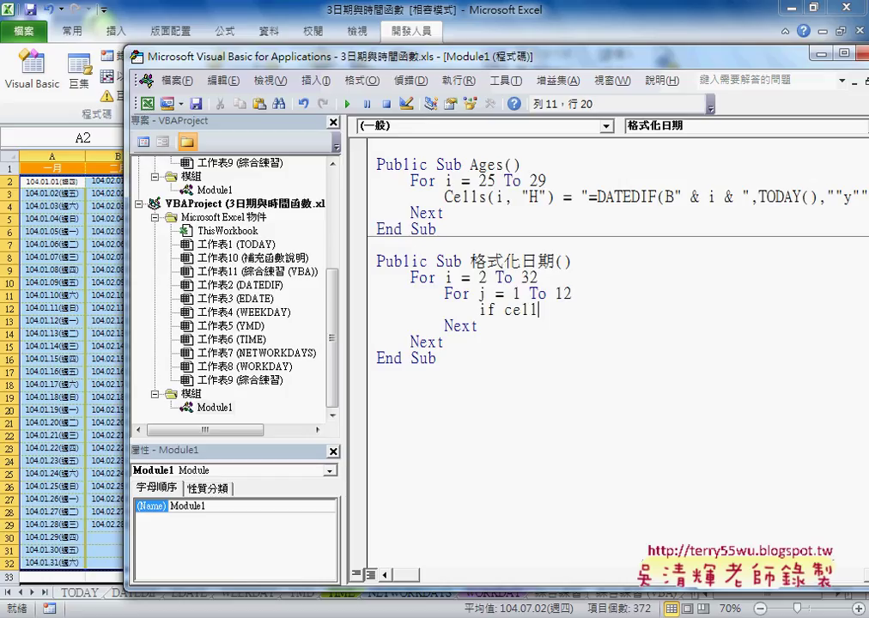
pyautogui.write('s(i')
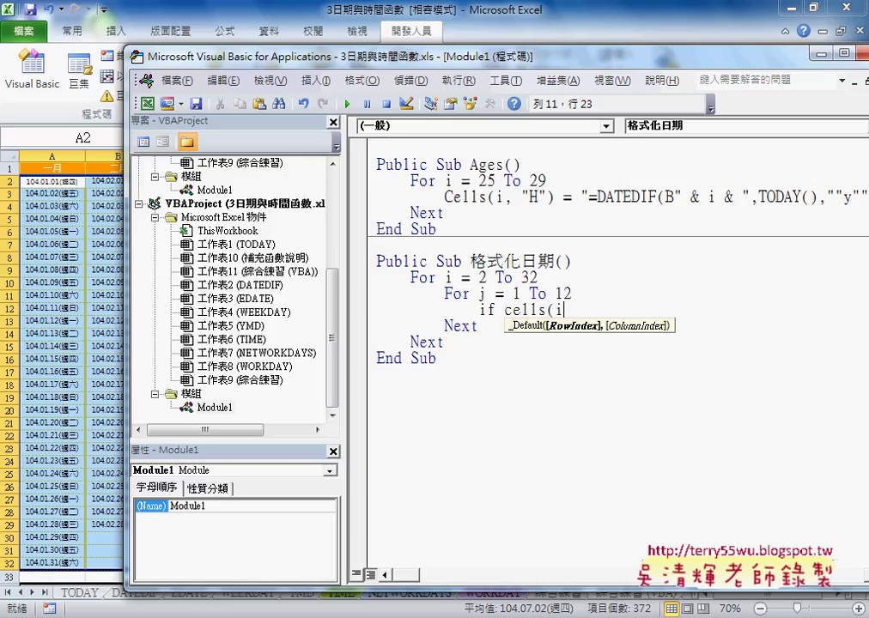
pyautogui.write(',j')
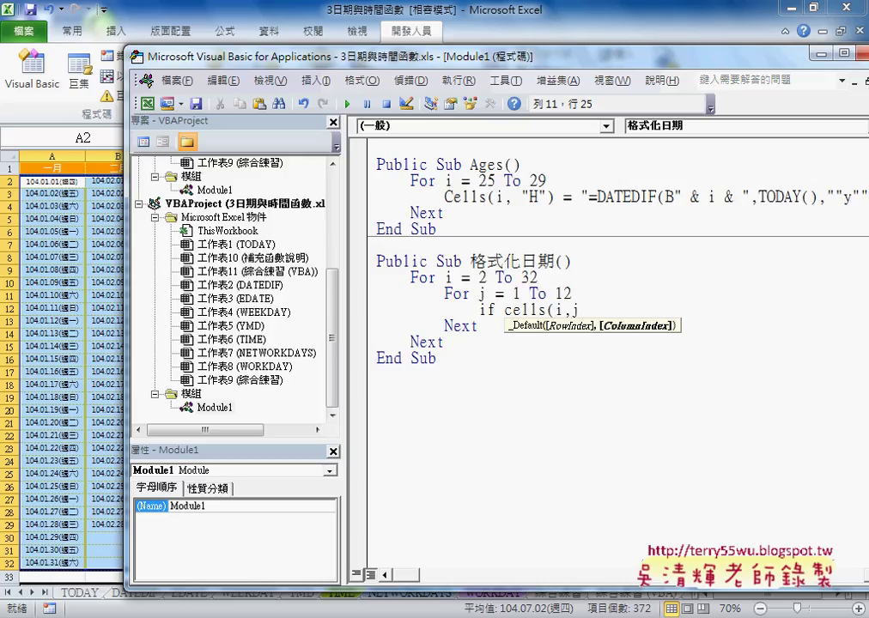
pyautogui.write(')')
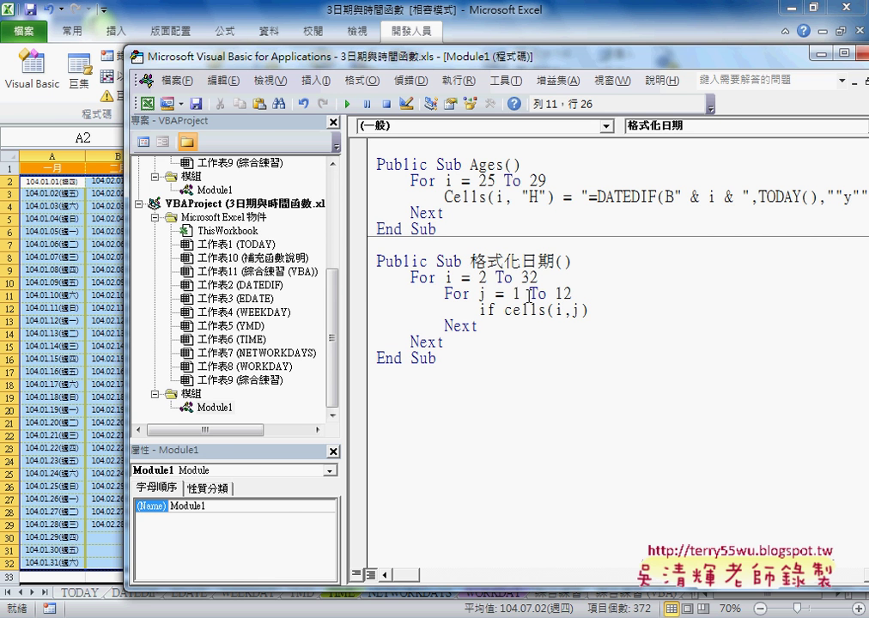
pyautogui.moveTo(374, 62); pyautogui.dragTo(385, 236)
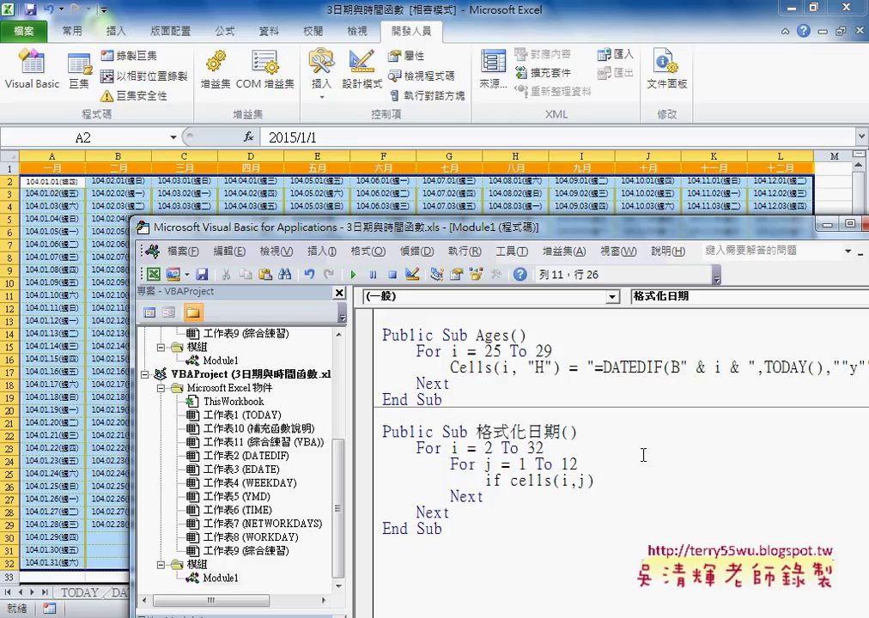
pyautogui.write('<>""')
pyautogui.write(' th')
pyautogui.write('em')
pyautogui.press('BackSpace')
pyautogui.write('n')
pyautogui.press('Return')
pyautogui.write('e')
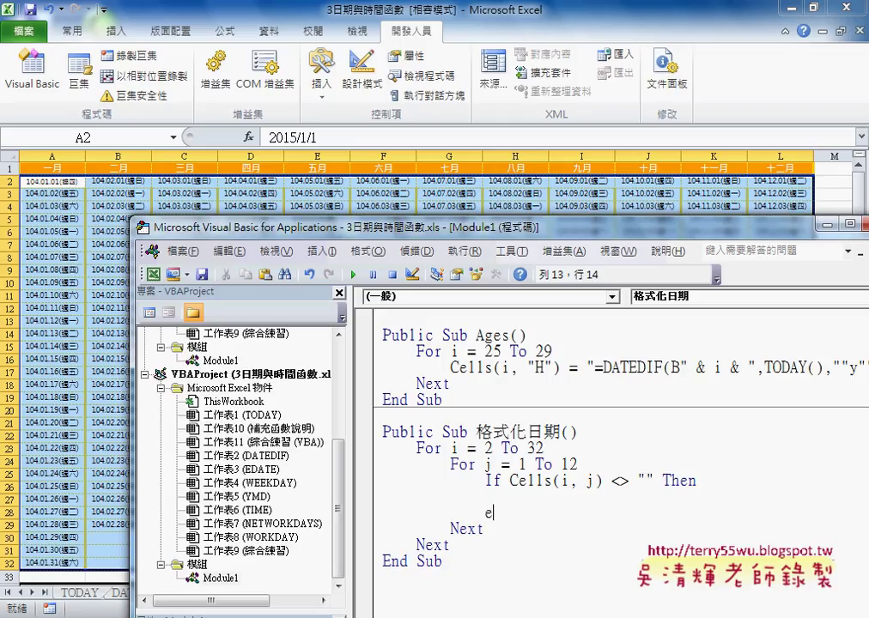
pyautogui.write('nd if')
pyautogui.press('Up')
pyautogui.press('Tab')
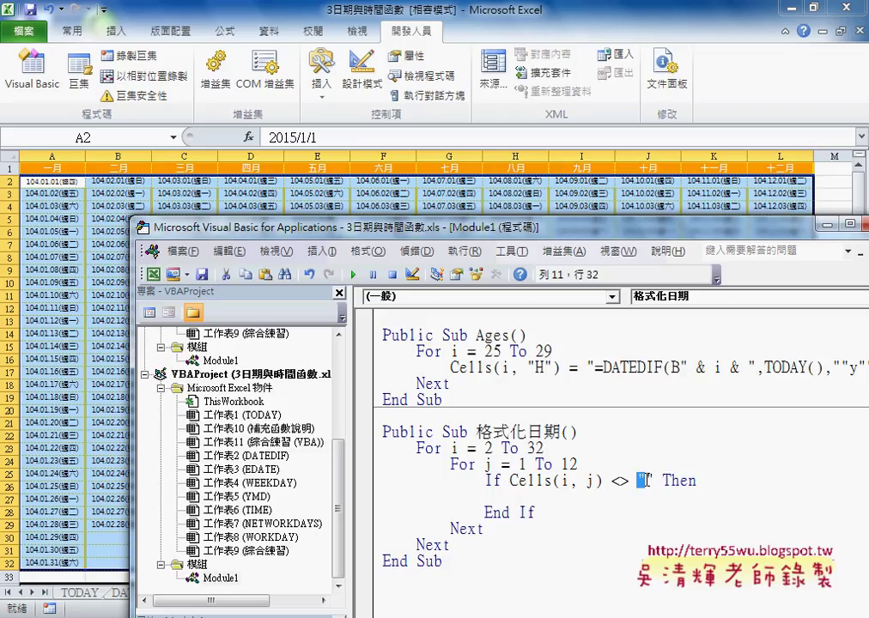
# - Highlight the <> "" comparison to explain it, then return to the blank line in the If block
pyautogui.click(613, 482)
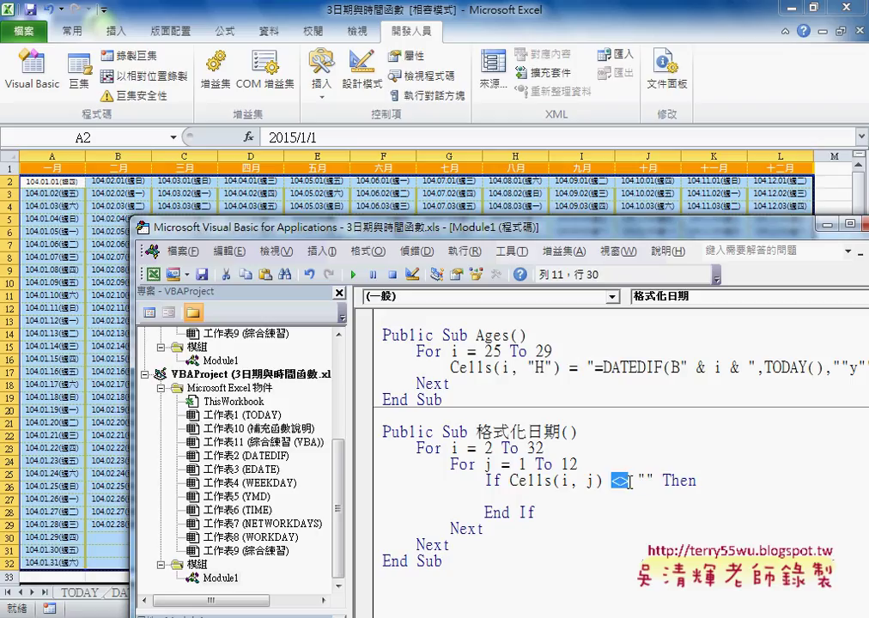
pyautogui.moveTo(613, 482); pyautogui.dragTo(647, 482)
pyautogui.click(647, 482)
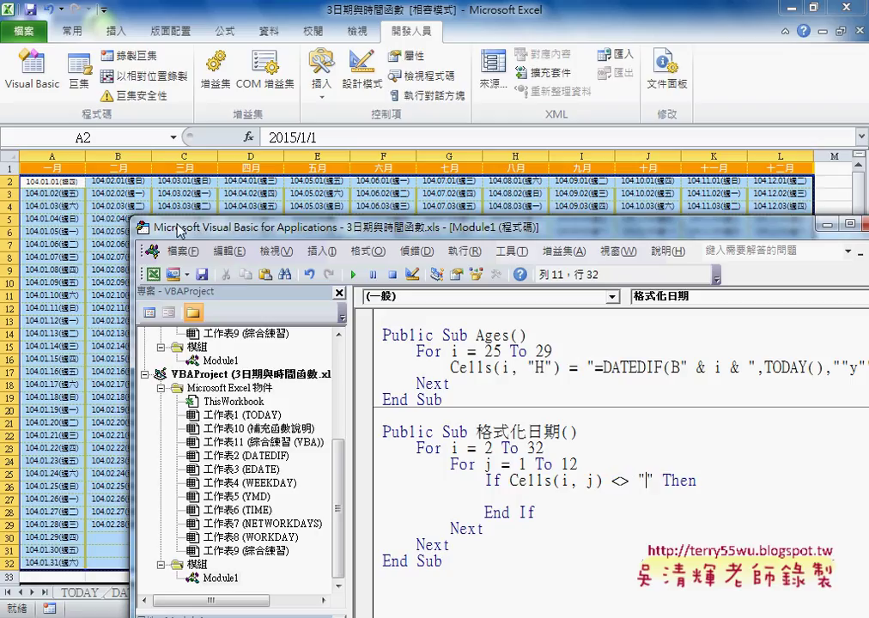
pyautogui.moveTo(171, 227); pyautogui.dragTo(245, 195)
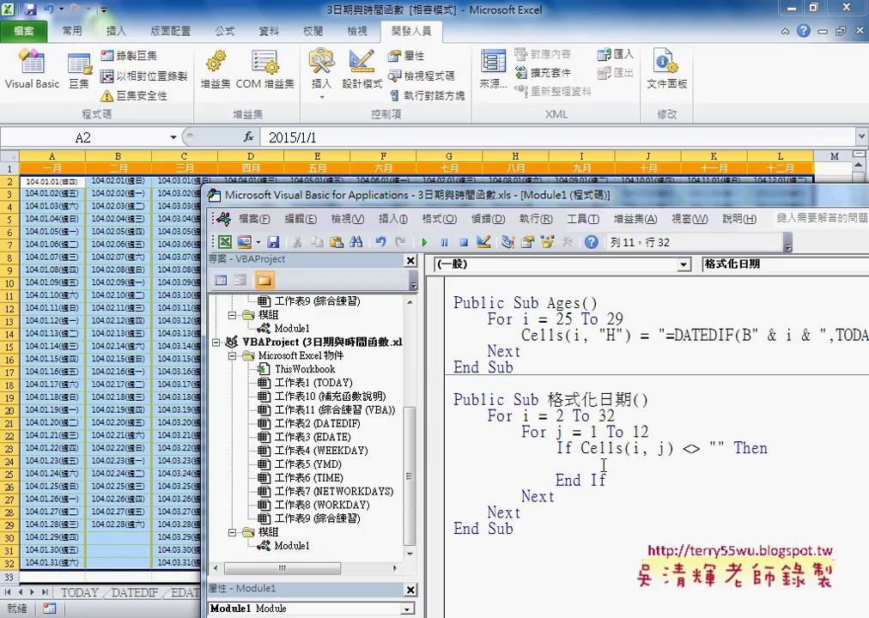
pyautogui.click(601, 465)
# - Add an inner If Weekday(Cells(i, j)) = 7 Then block with End If and an indented blank line
pyautogui.write('if ')
pyautogui.write('cell')
pyautogui.write('s(i')
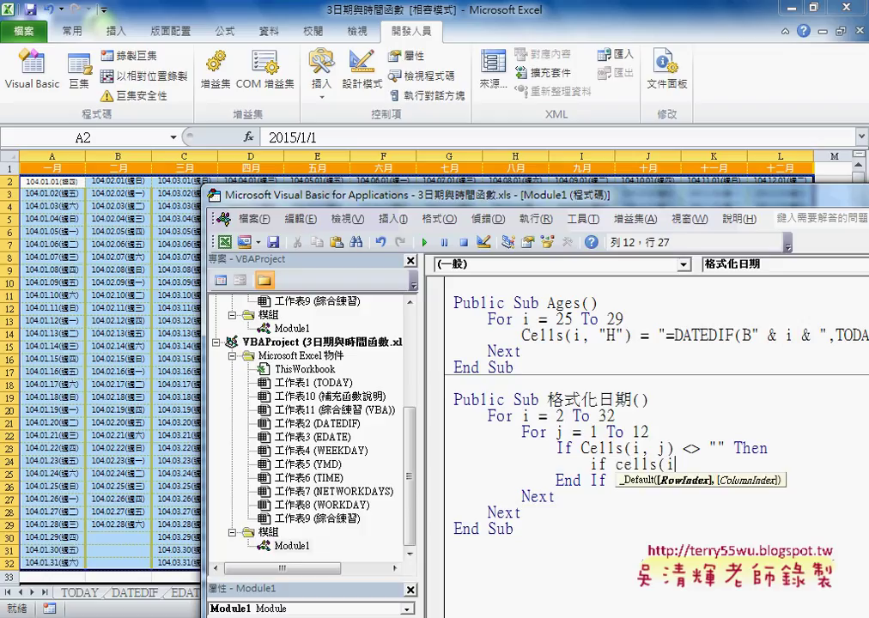
pyautogui.write(',j')
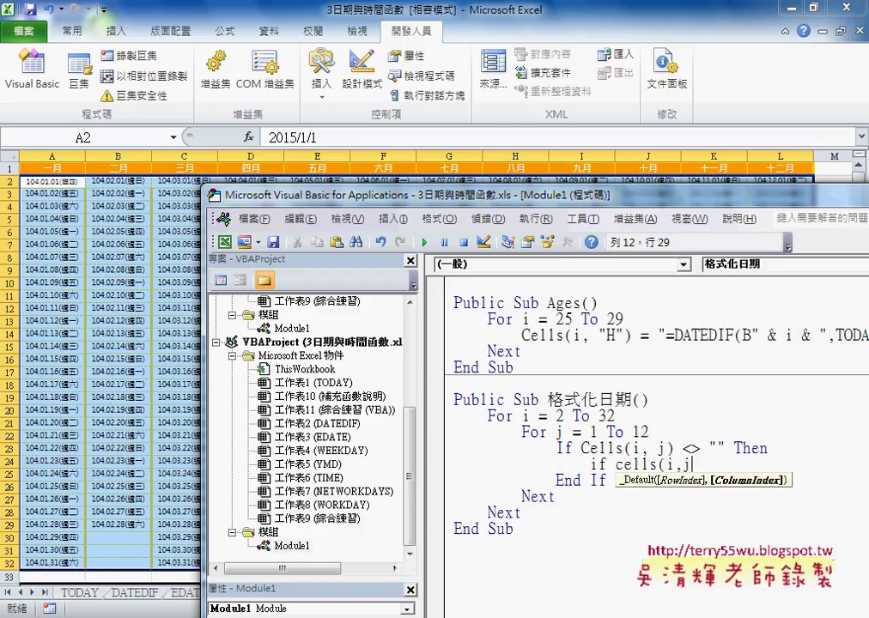
pyautogui.write(')')
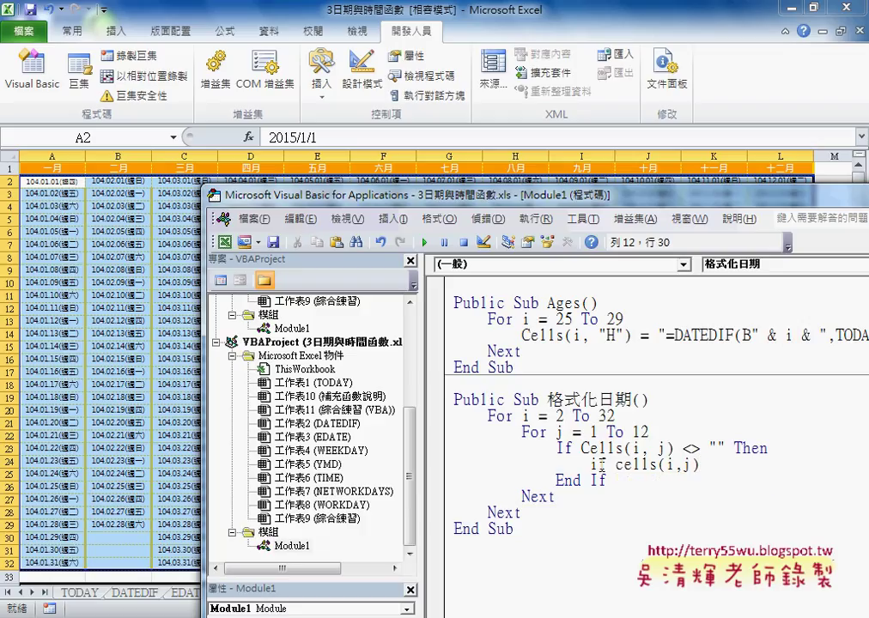
pyautogui.press('Left')
pyautogui.press('Left')
pyautogui.press('Left')
pyautogui.press('Left')
pyautogui.press('Left')
pyautogui.press('Left')
pyautogui.write('wee')
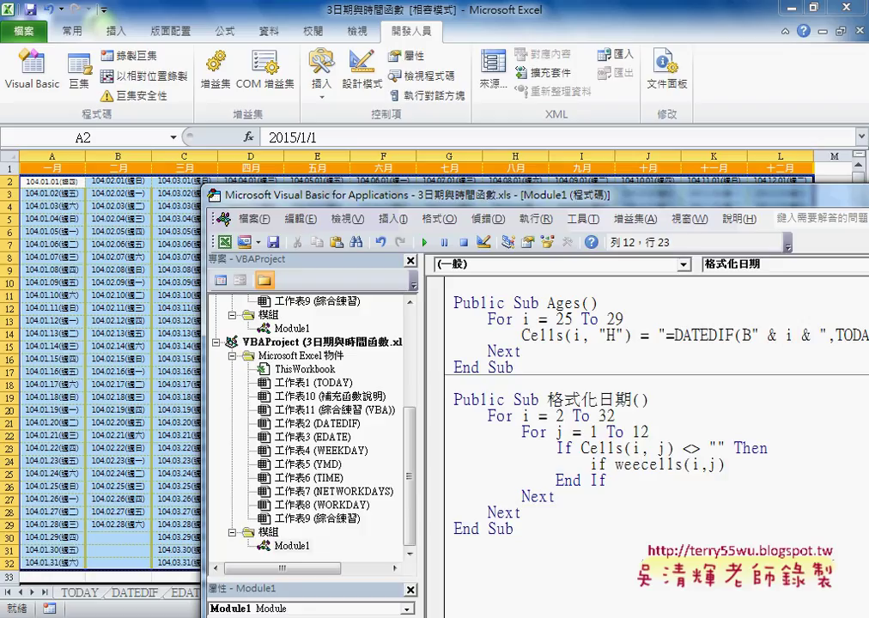
pyautogui.write('kday')
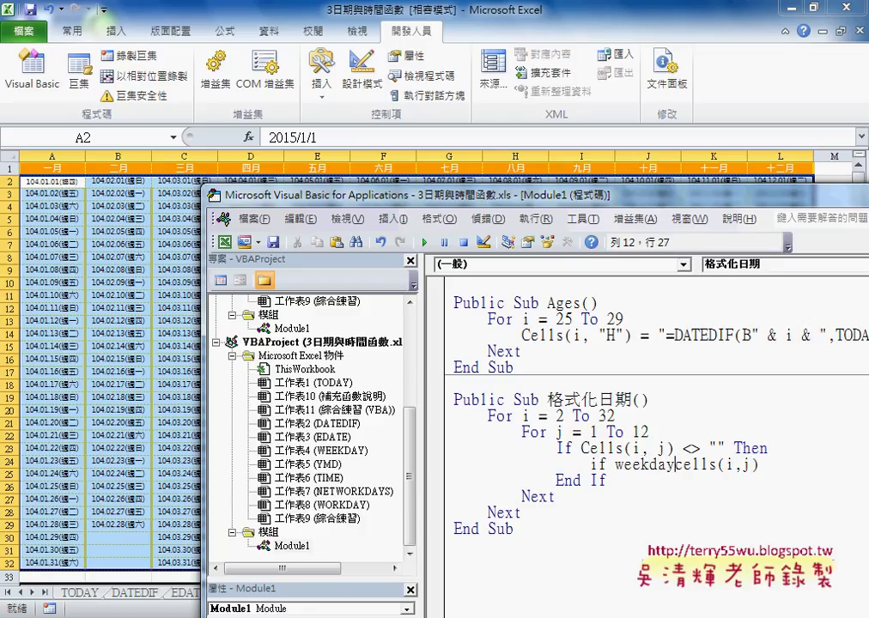
pyautogui.write('(')
pyautogui.press('Right')
pyautogui.press('End')
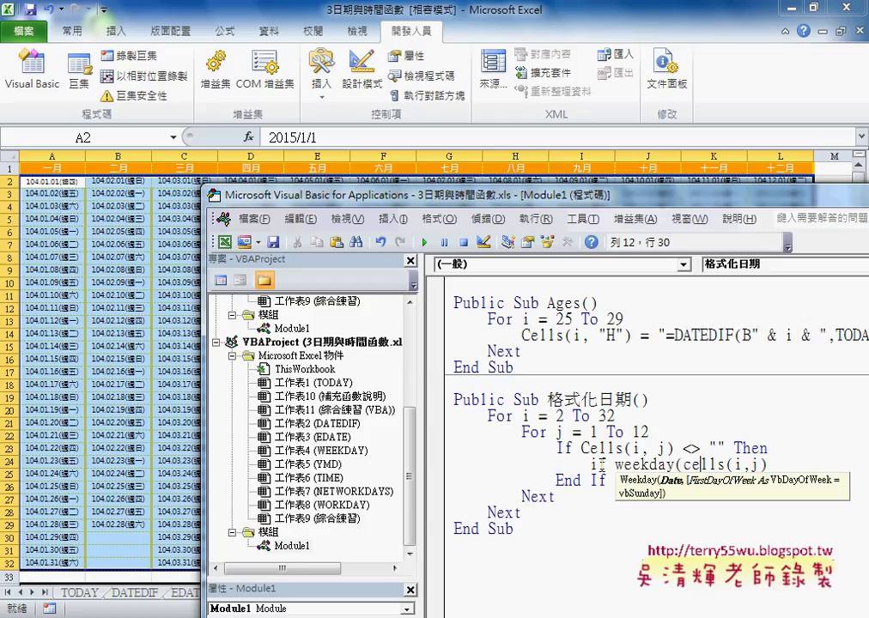
pyautogui.write(')')
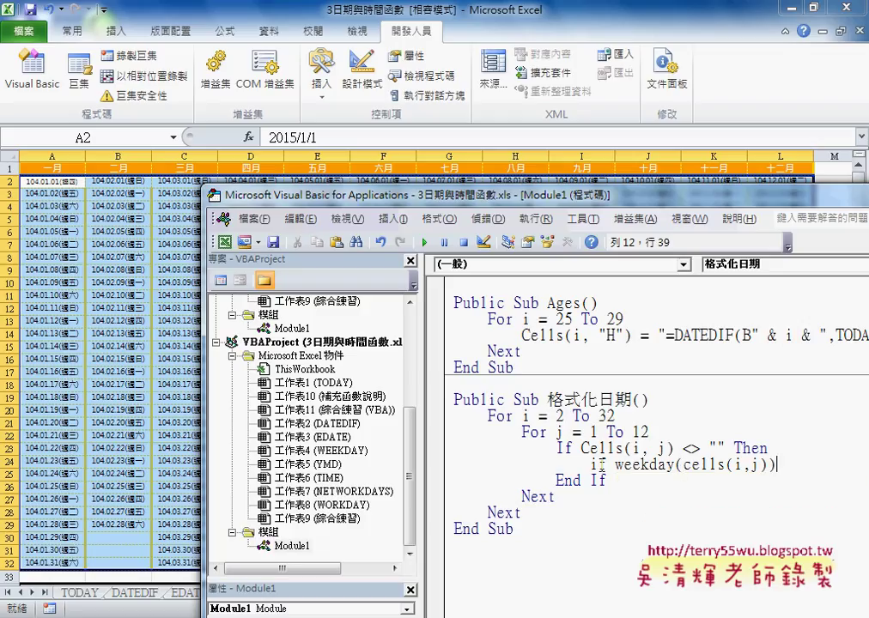
pyautogui.write('=7 ')
pyautogui.write('then')
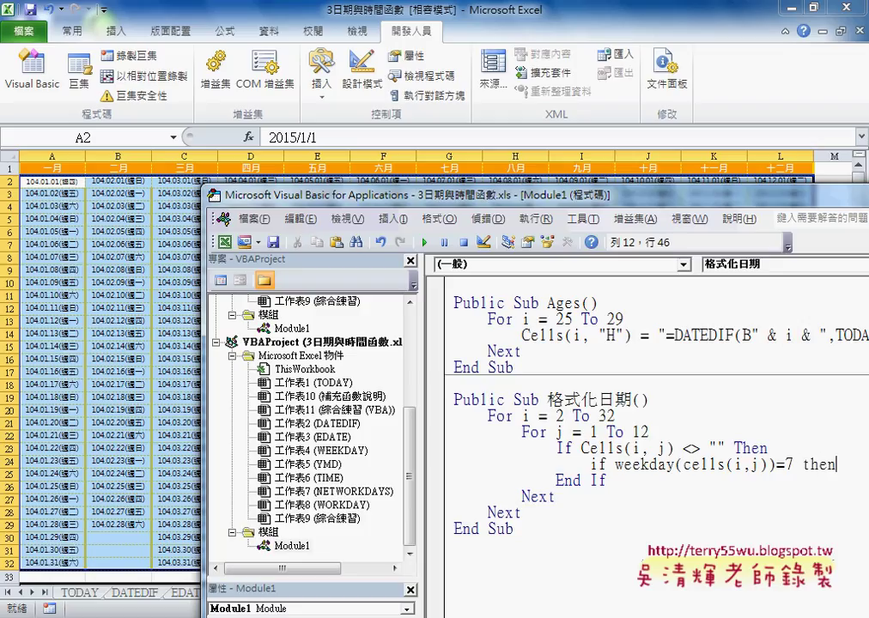
pyautogui.press('Return')
pyautogui.press('Return')
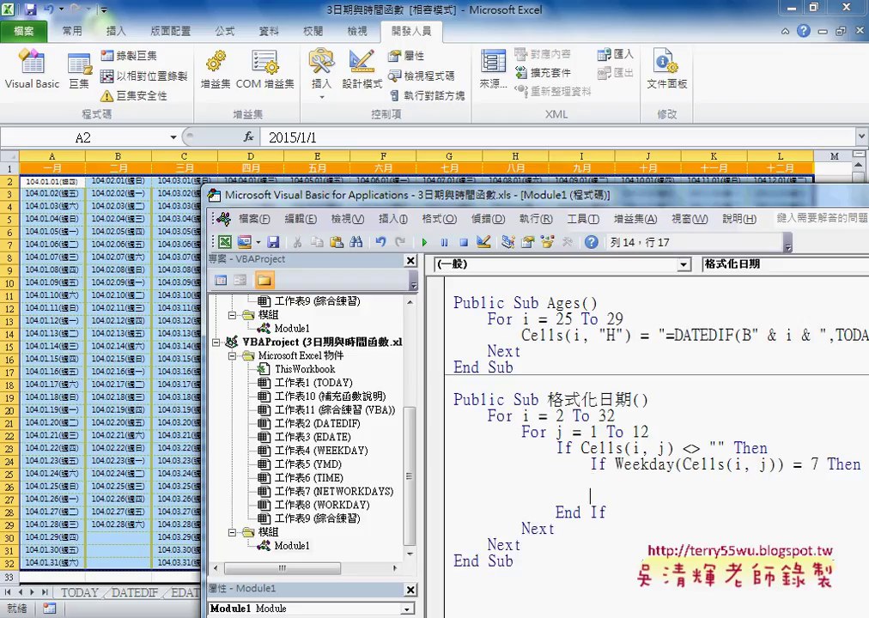
pyautogui.write('end')
pyautogui.write(' if')
pyautogui.press('Up')
pyautogui.press('Tab')
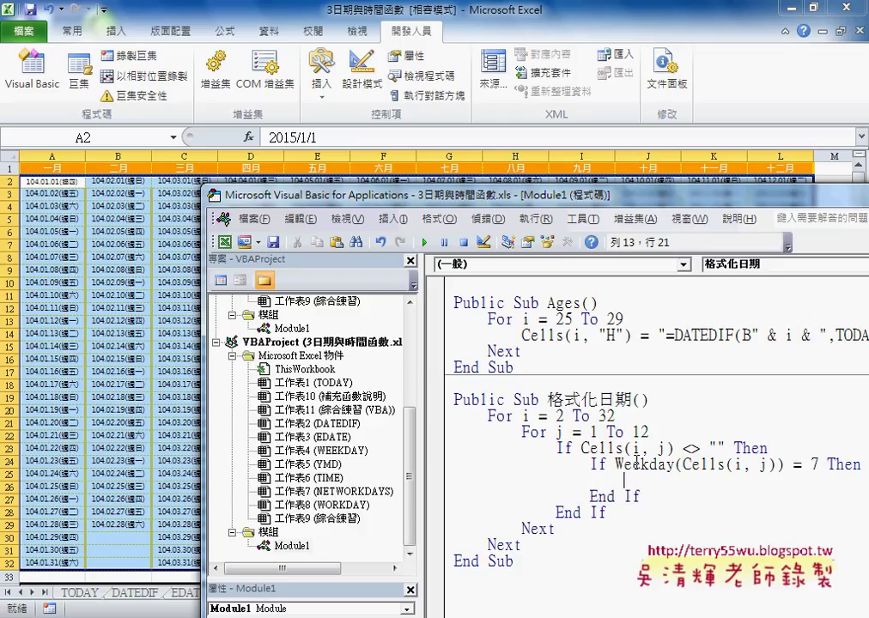
# - Highlight the Weekday test, then begin the line cells(i,j).font inside it
pyautogui.moveTo(615, 464); pyautogui.dragTo(822, 468)
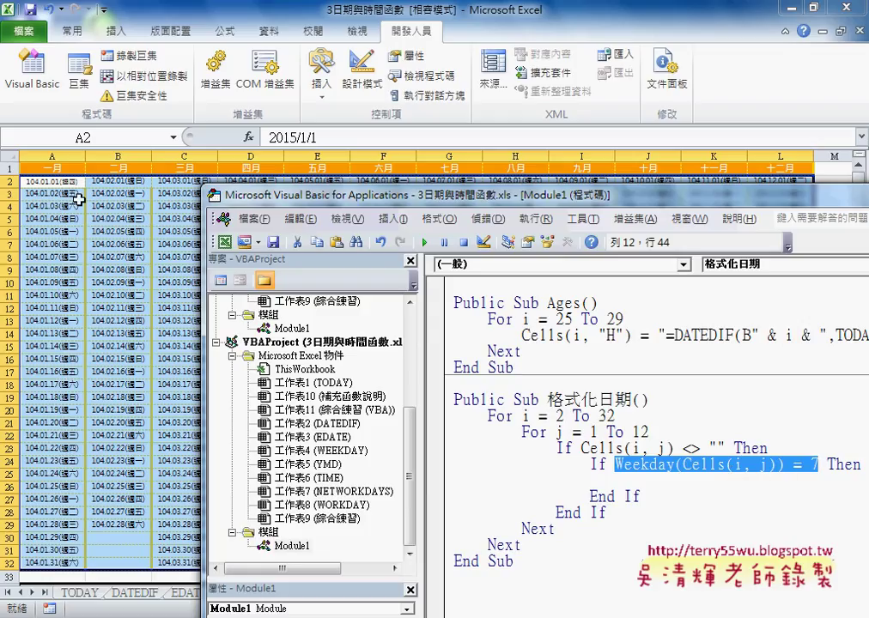
pyautogui.click(640, 480)
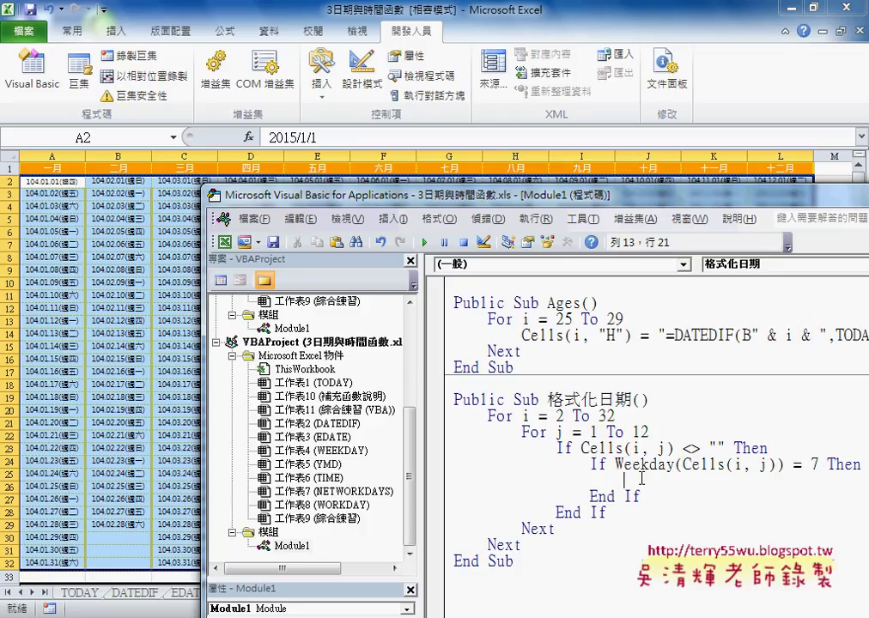
pyautogui.write('cell')
pyautogui.write('s(')
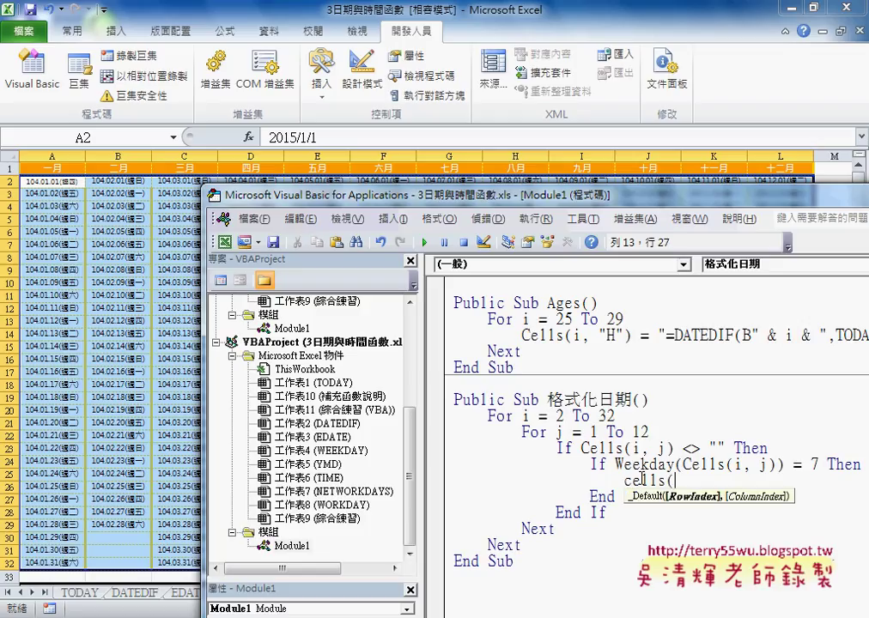
pyautogui.write('i,')
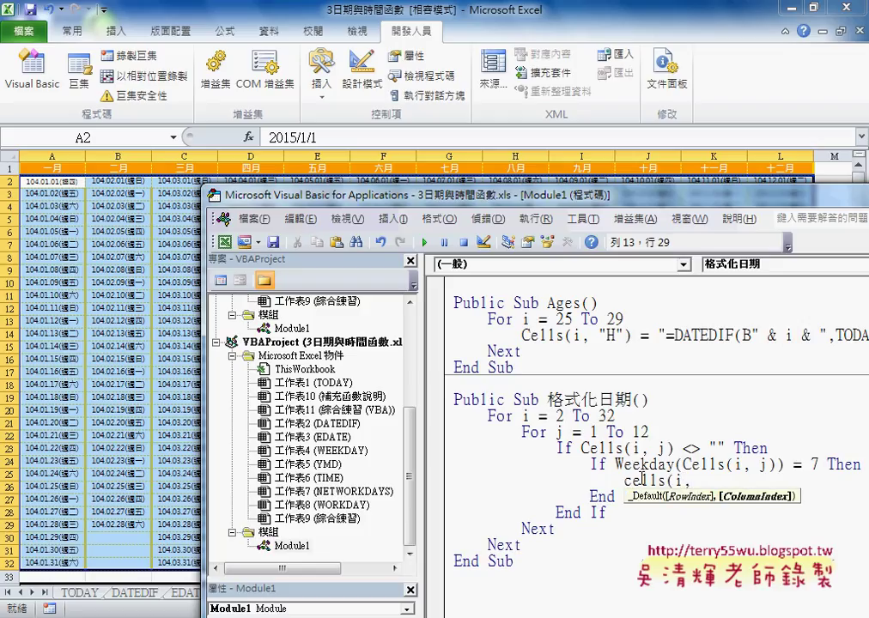
pyautogui.write('j')
pyautogui.write(').')
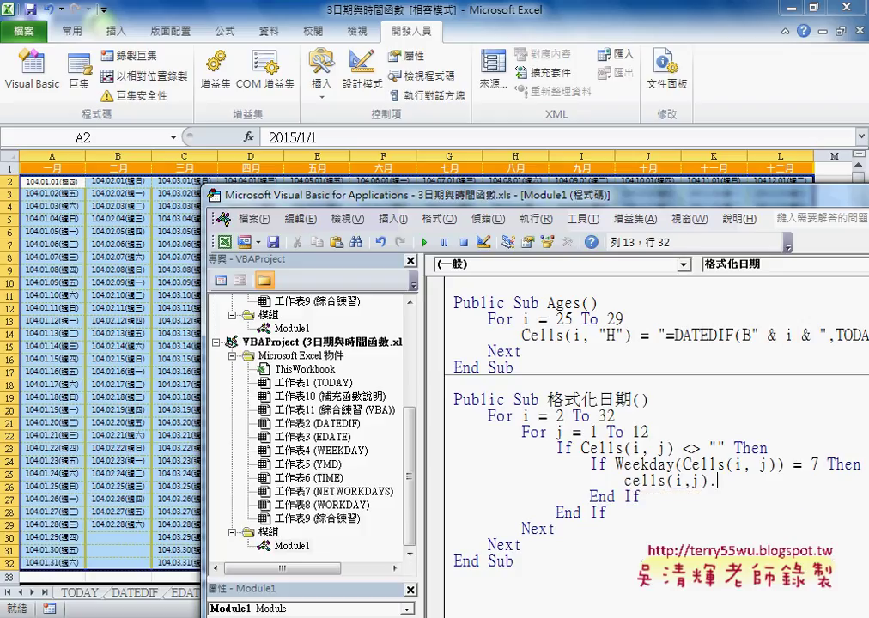
pyautogui.write('fon')
pyautogui.write('t,')
# - Complete the Saturday line as Cells(i, j).Font.Color = RGB(0, 255, 0)
pyautogui.press('BackSpace')
pyautogui.write('.col')
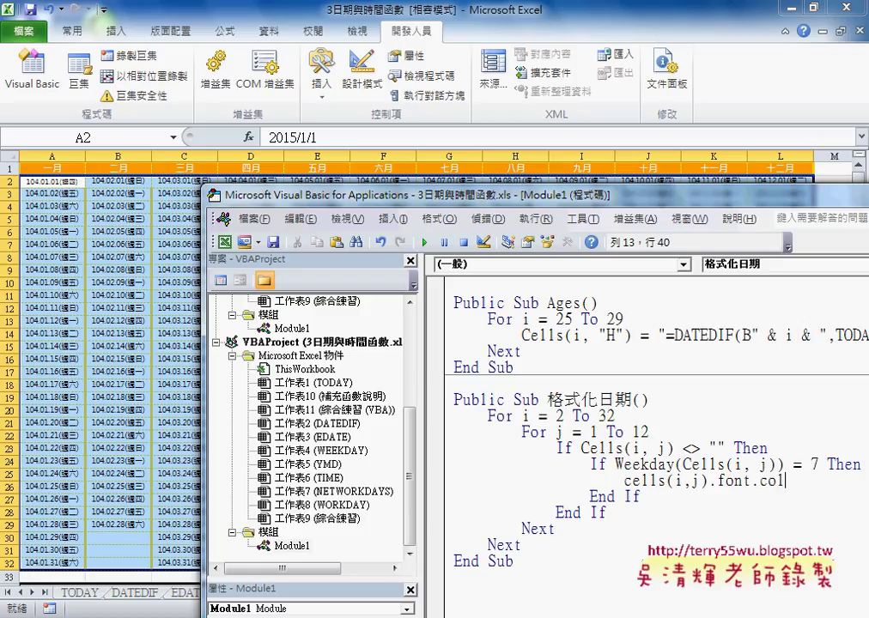
pyautogui.write('or=')
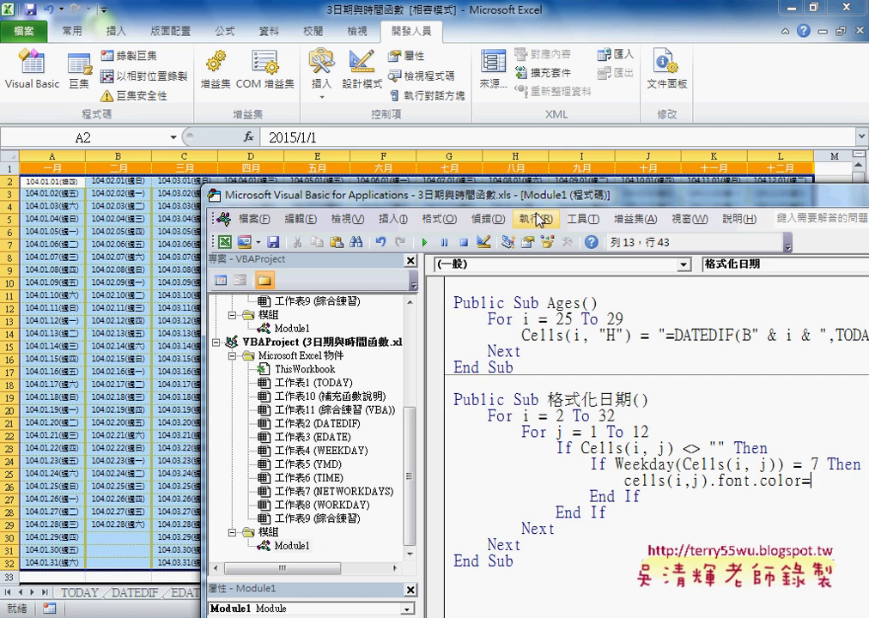
pyautogui.moveTo(517, 195); pyautogui.dragTo(324, 117)
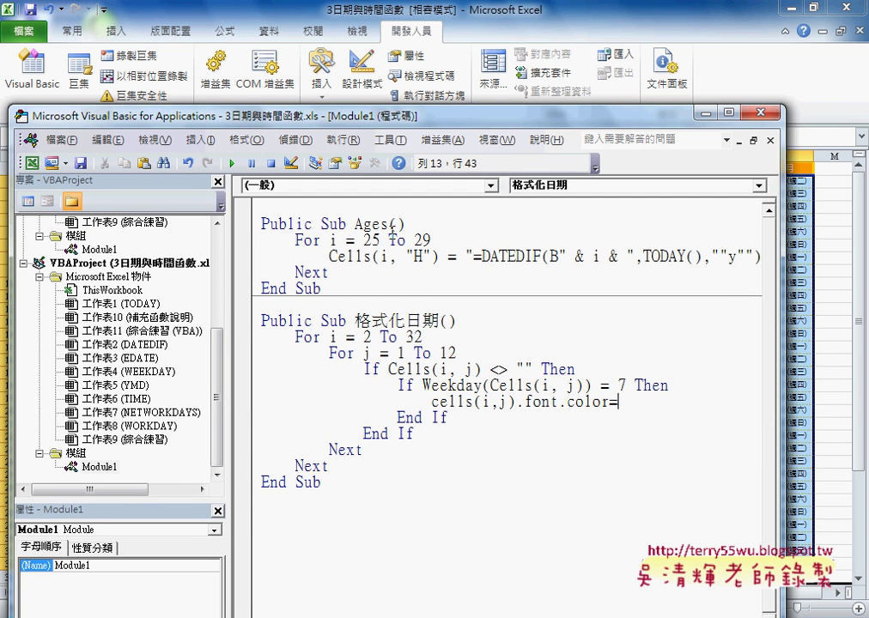
pyautogui.write('r')
pyautogui.write('gb')
pyautogui.write('(')
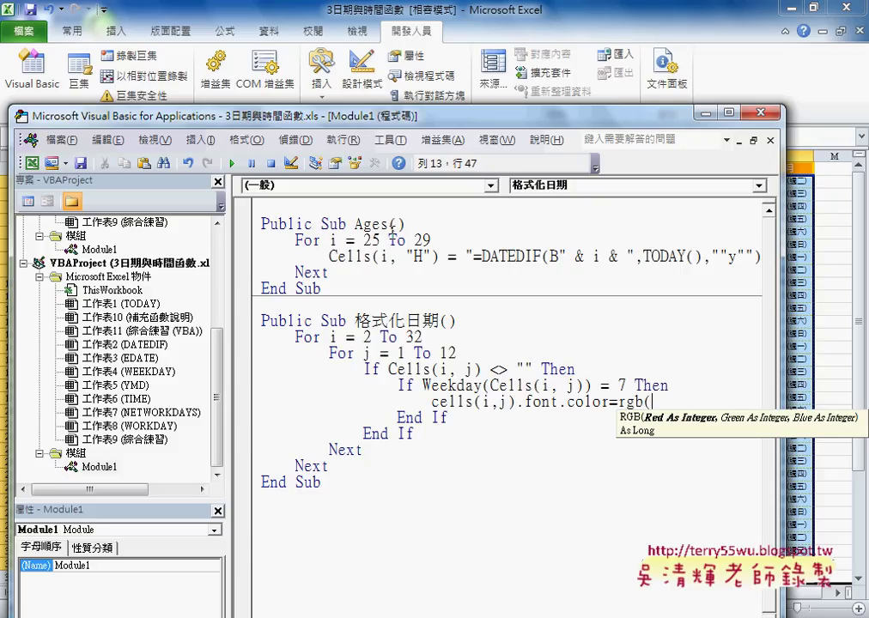
pyautogui.write('0')
pyautogui.write(',')
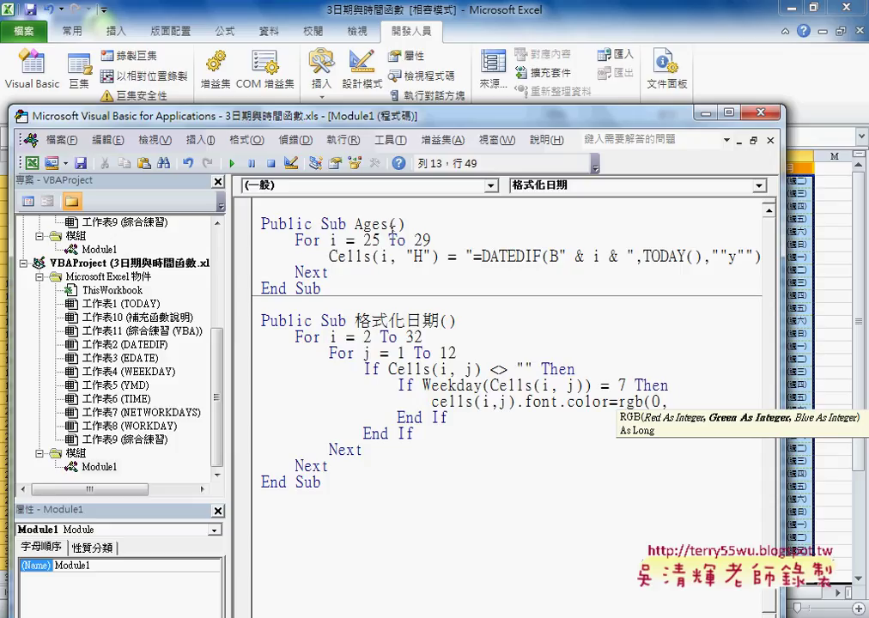
pyautogui.write('255')
pyautogui.write(',0')
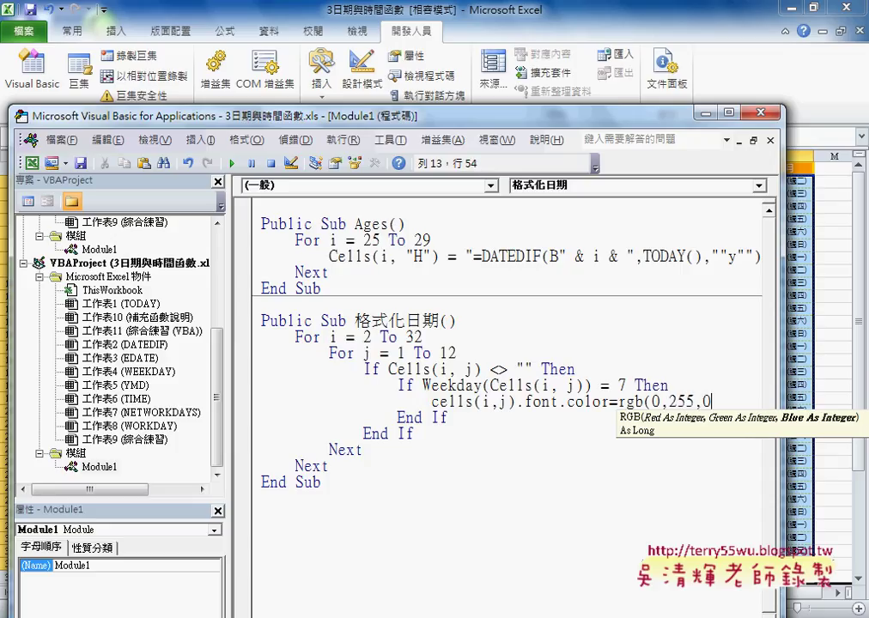
pyautogui.write(')')
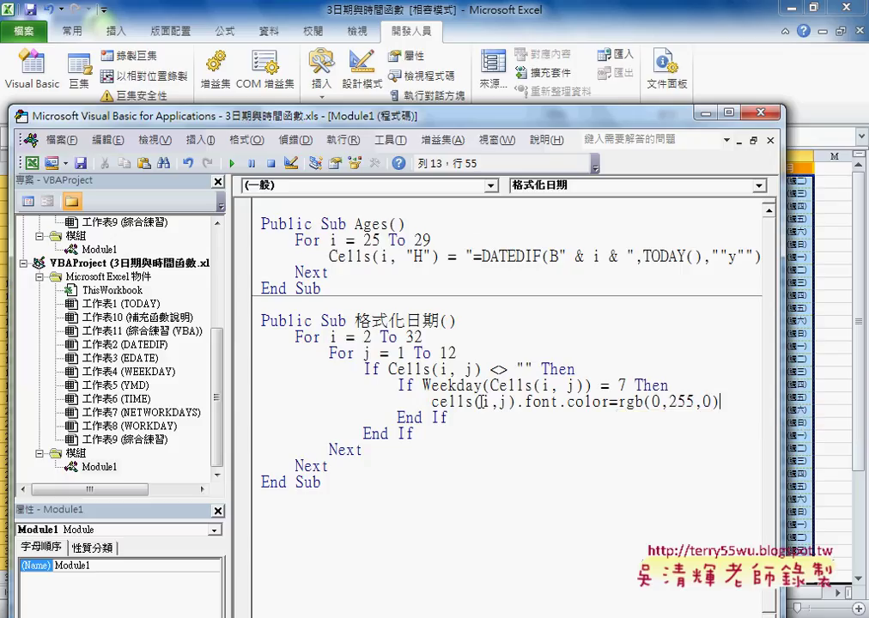
pyautogui.click(504, 448)
# - Shrink the Project and Properties panes so the code area shows full macro lines
pyautogui.doubleClick(550, 402)
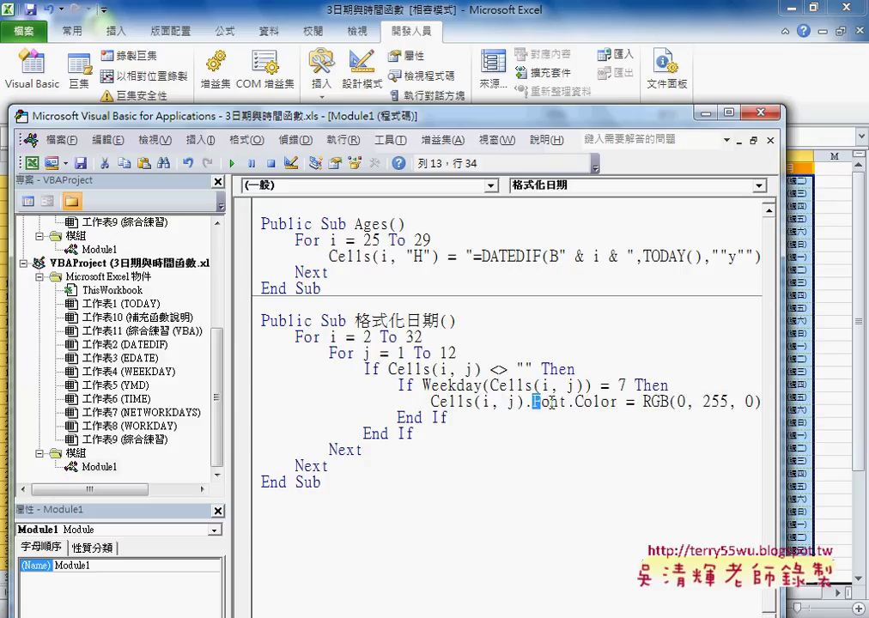
pyautogui.moveTo(568, 401); pyautogui.dragTo(674, 402)
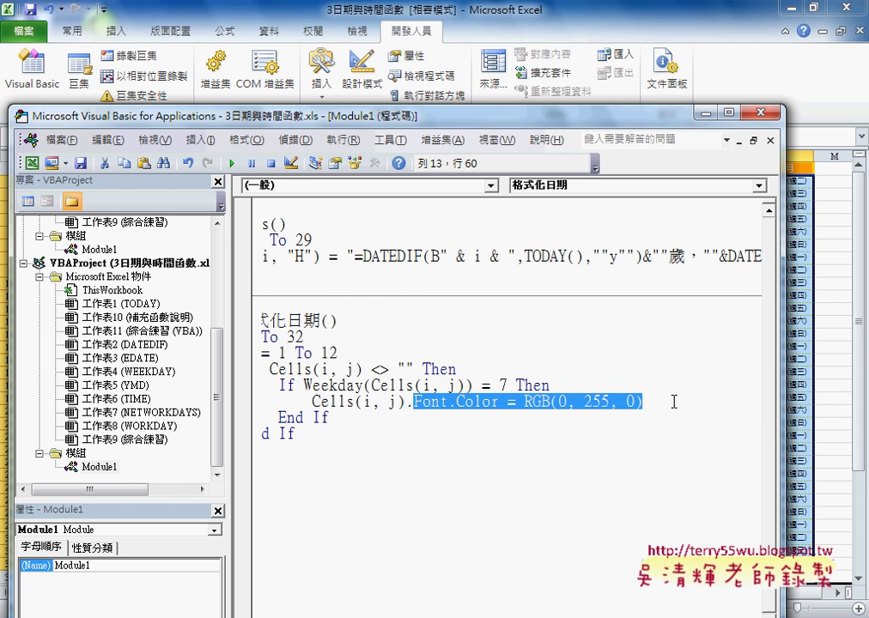
pyautogui.moveTo(429, 117); pyautogui.dragTo(617, 86)
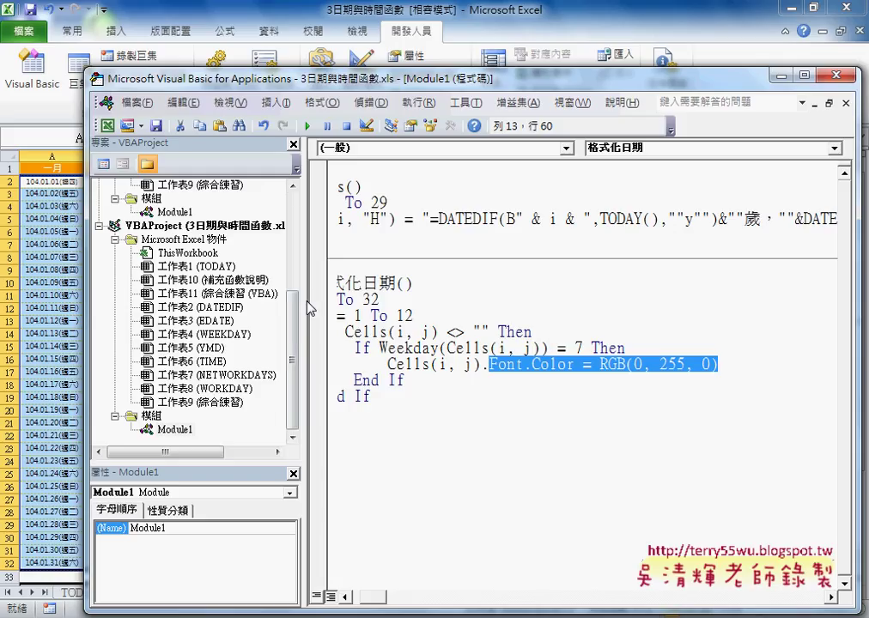
pyautogui.moveTo(256, 298); pyautogui.dragTo(120, 301)
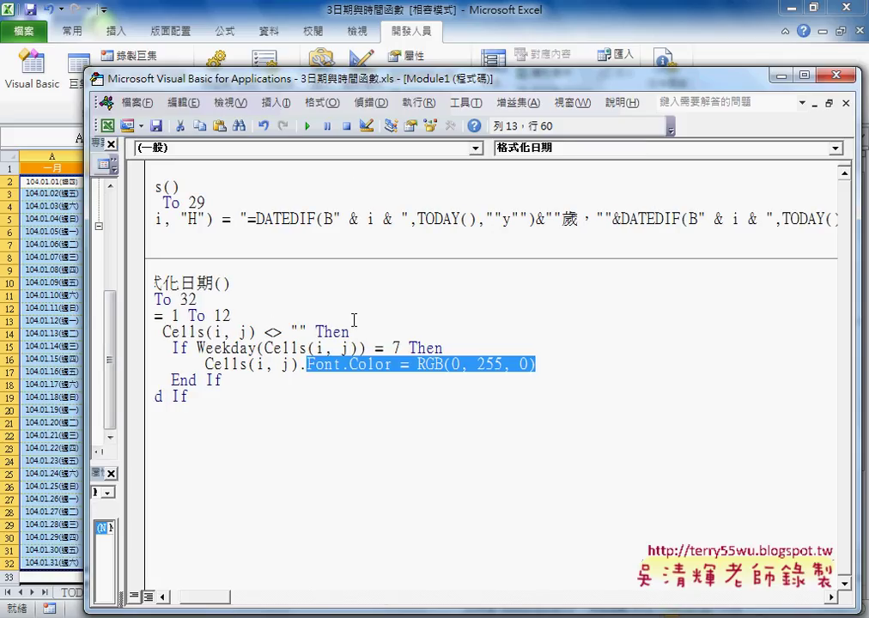
pyautogui.moveTo(217, 596); pyautogui.dragTo(182, 596)
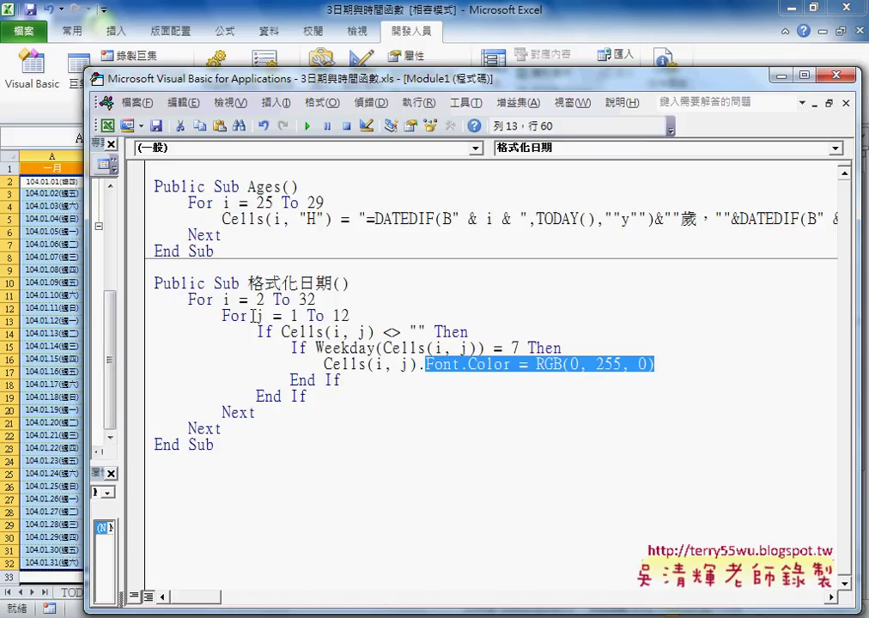
pyautogui.click(203, 302)
# - Highlight the For i, For j loops, the non-empty check and Weekday = 7 test while explaining
pyautogui.moveTo(187, 299); pyautogui.dragTo(320, 302)
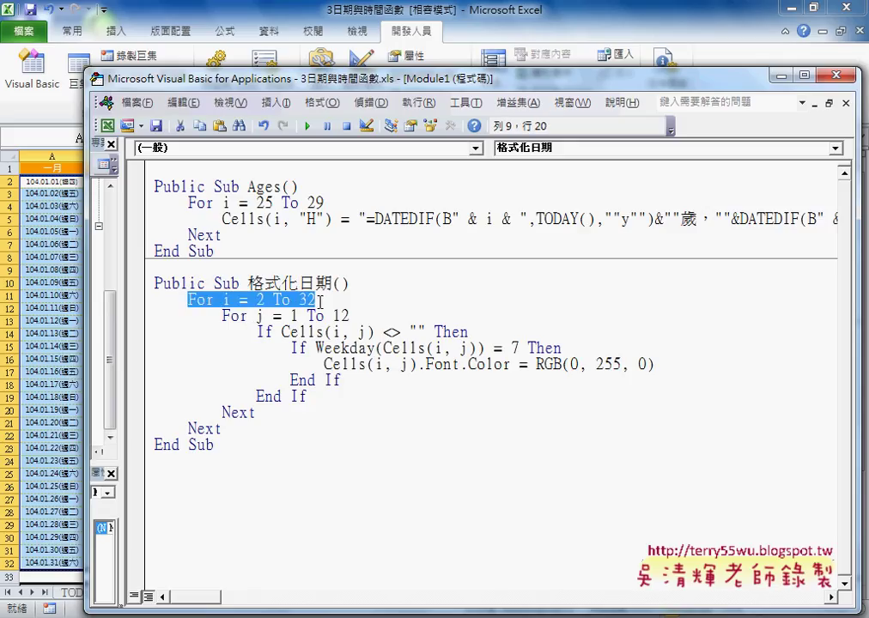
pyautogui.click(259, 315)
pyautogui.moveTo(188, 300); pyautogui.dragTo(359, 314)
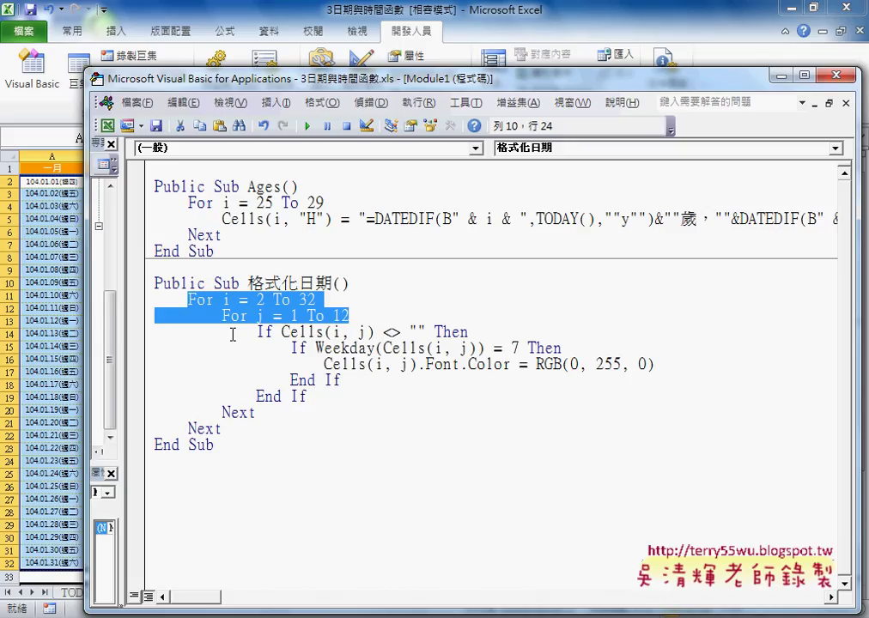
pyautogui.click(282, 331)
pyautogui.moveTo(283, 332); pyautogui.dragTo(418, 338)
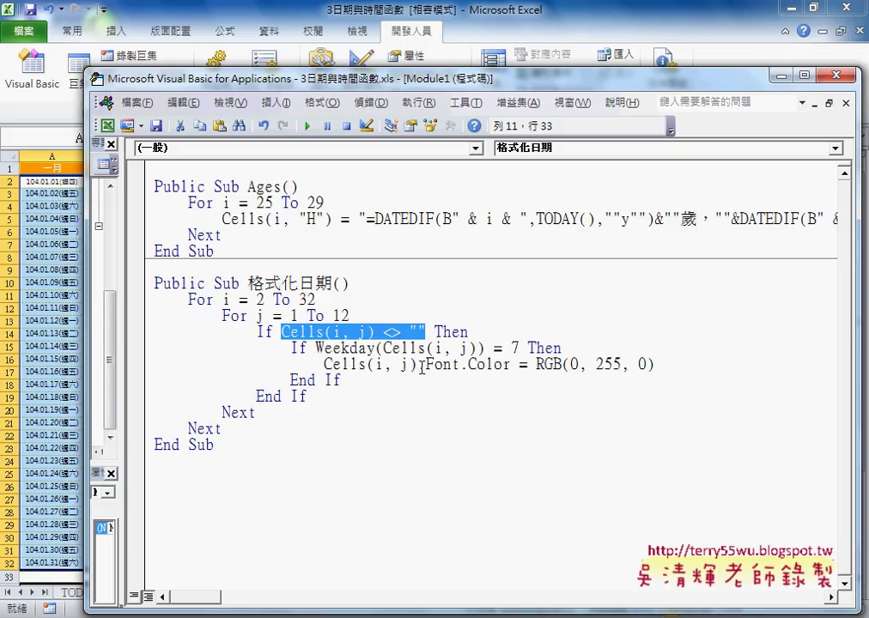
pyautogui.click(315, 348)
pyautogui.moveTo(316, 348); pyautogui.dragTo(517, 350)
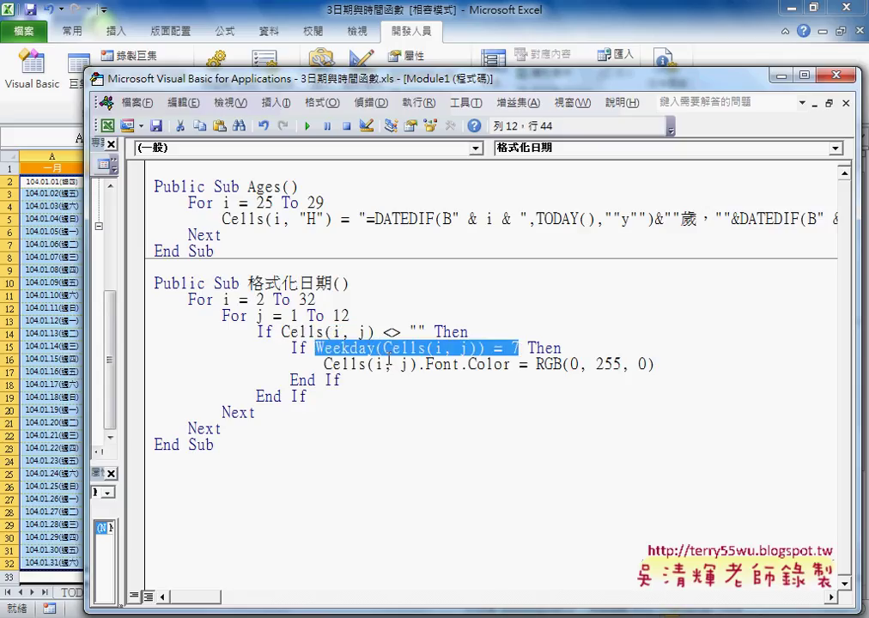
pyautogui.click(519, 348)
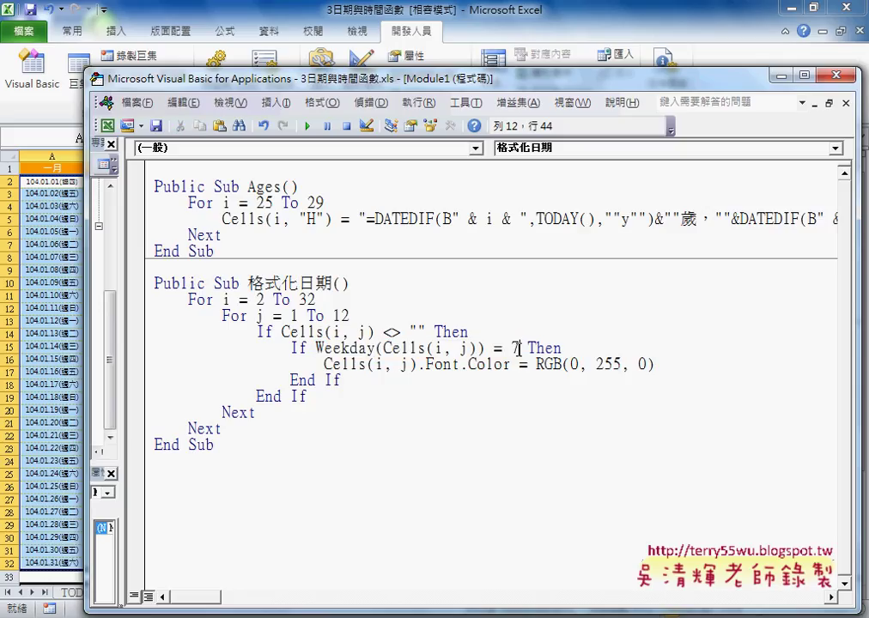
pyautogui.click(443, 365)
pyautogui.moveTo(287, 79); pyautogui.dragTo(359, 130)
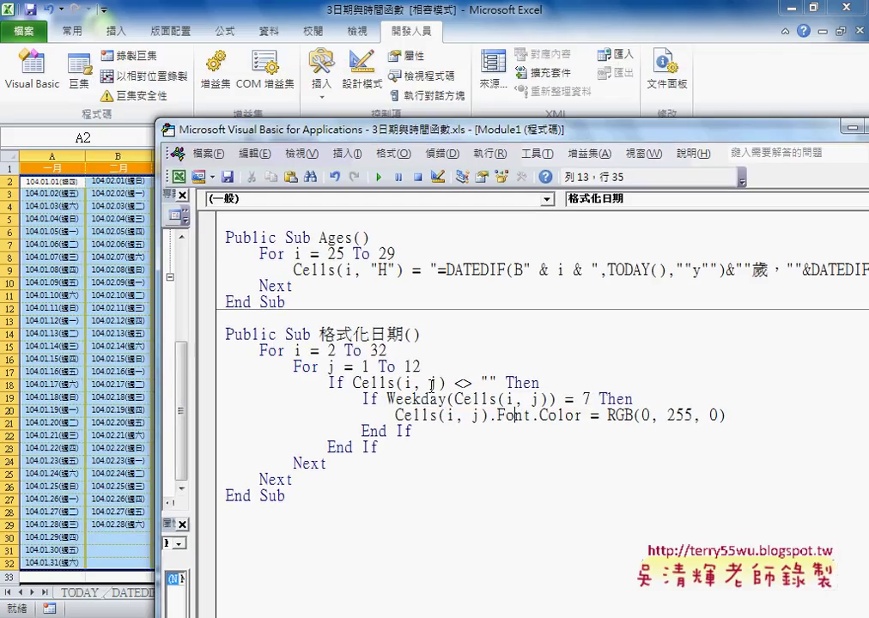
# - Step into 格式化日期 with F8 until it pauses at For j = 1 To 12 with i = 2
pyautogui.click(432, 383)
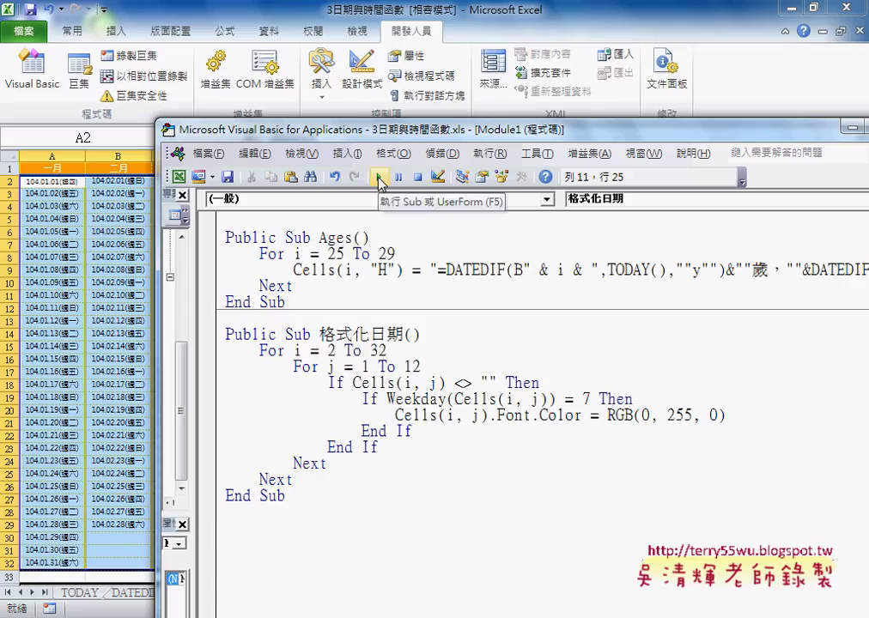
pyautogui.click(414, 384)
pyautogui.press('F8')
pyautogui.press('F8')
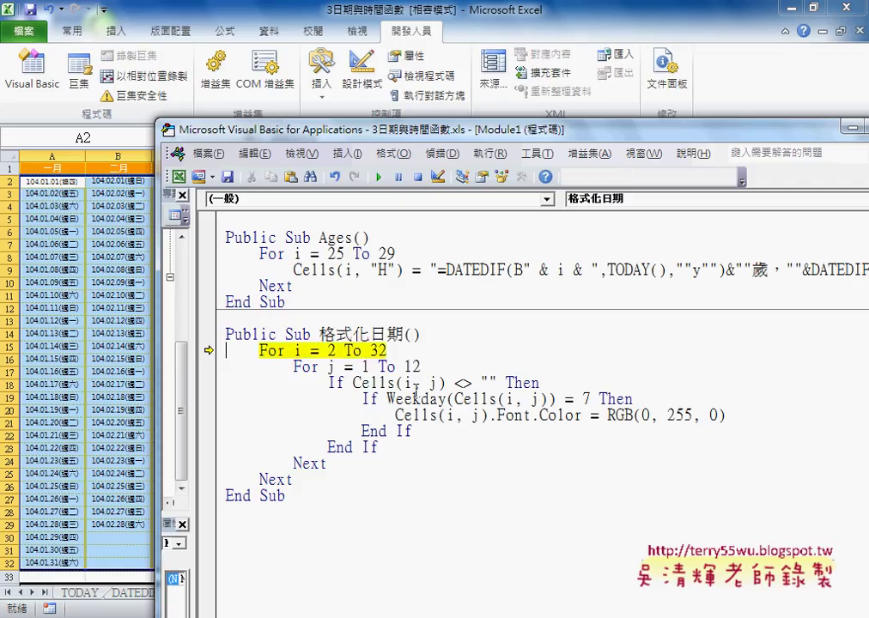
pyautogui.press('F8')
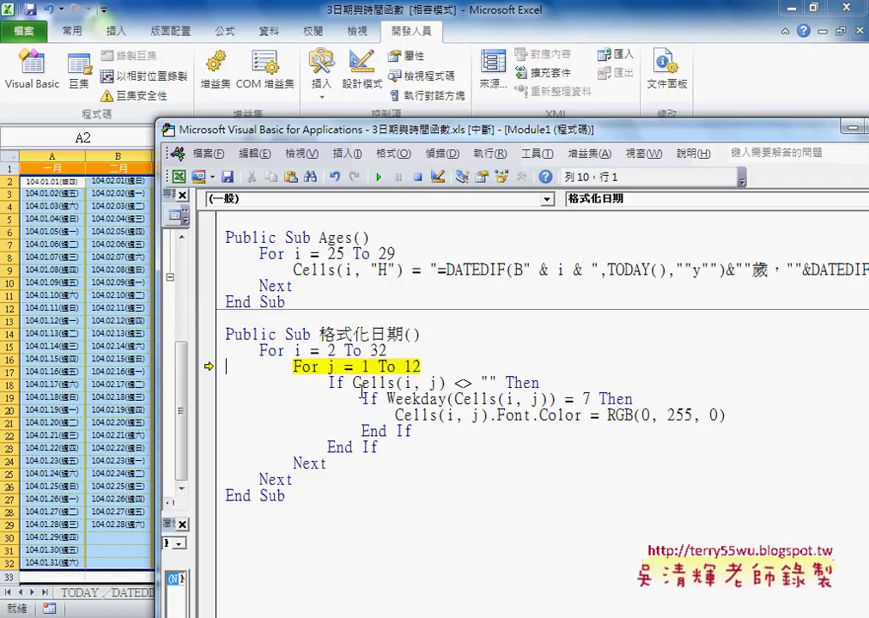
pyautogui.moveTo(296, 349)
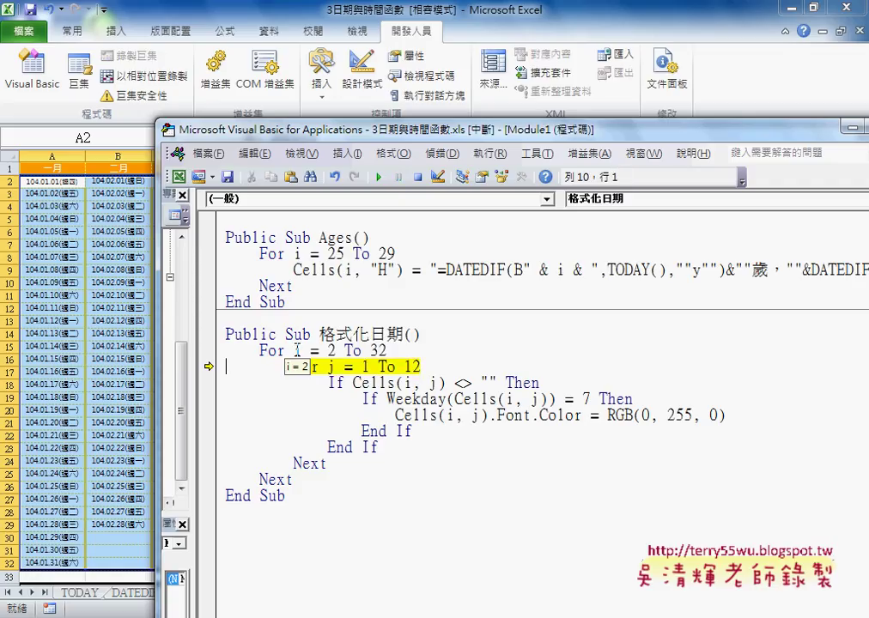
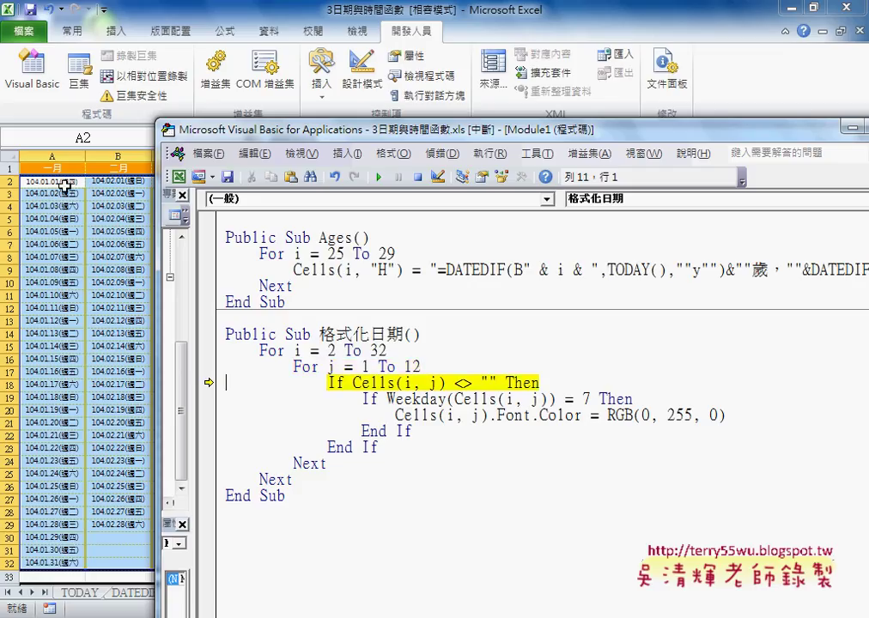
# - Step the macro with F8 through the early months' non-Saturday dates
pyautogui.moveTo(375, 385)
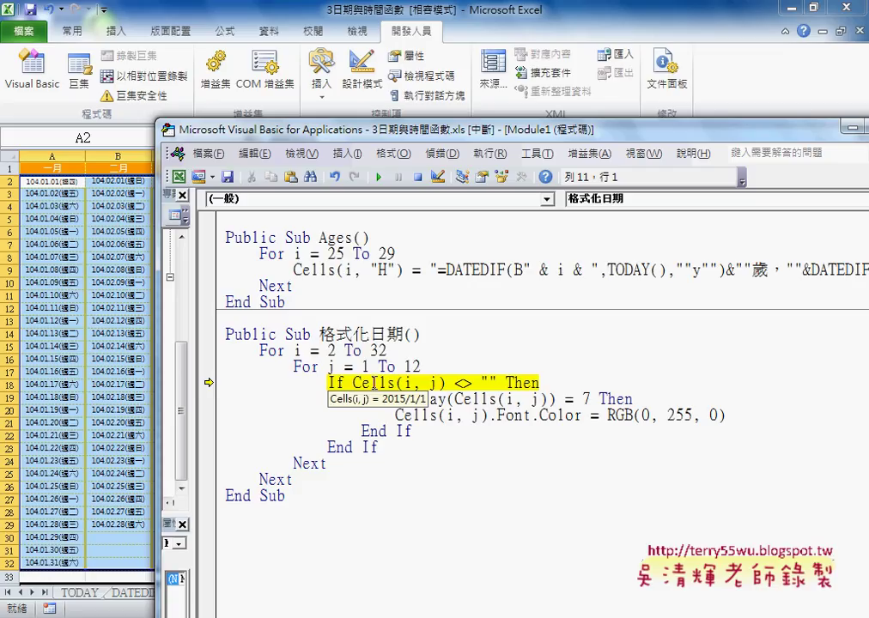
pyautogui.press('F8')
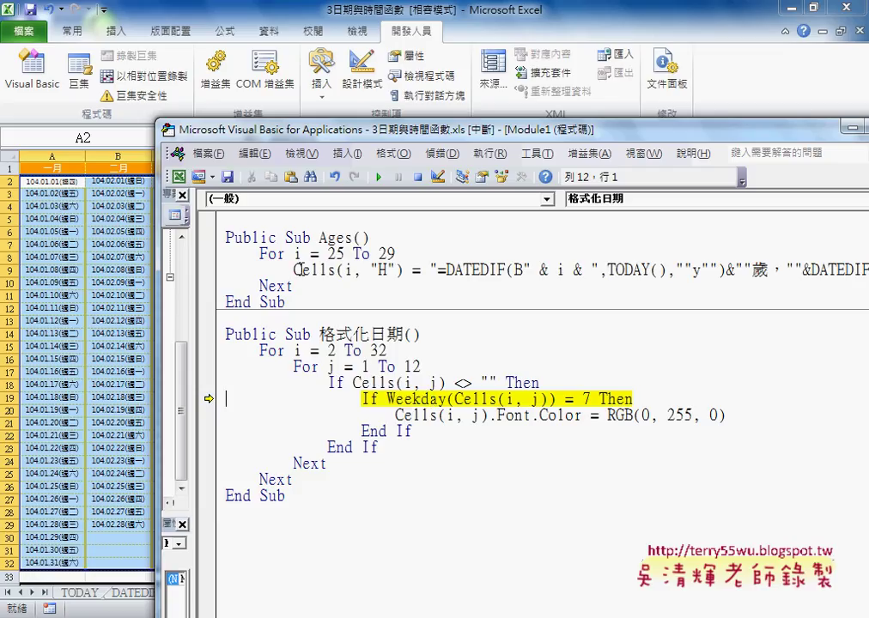
pyautogui.press('F8')
pyautogui.press('F8')
pyautogui.press('F8')
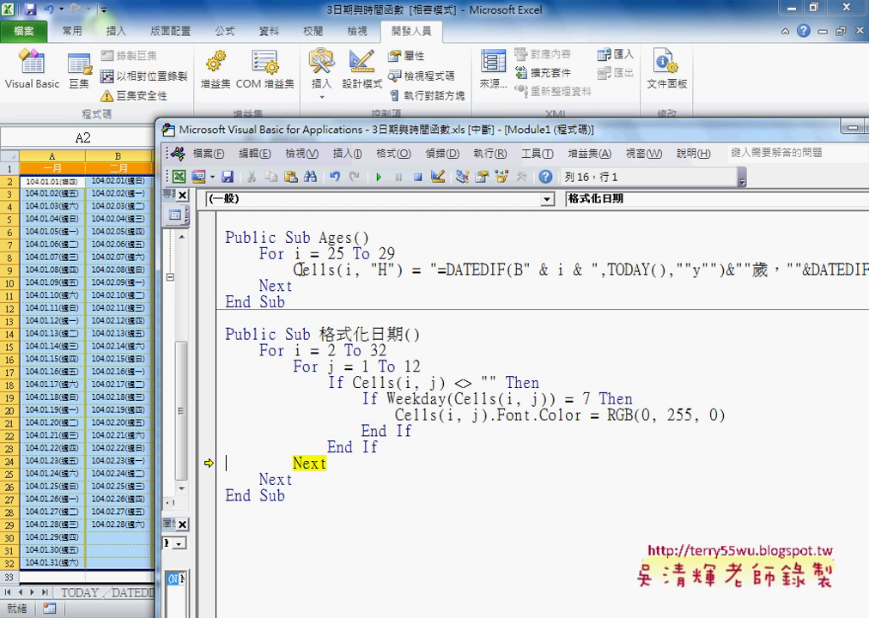
pyautogui.press('F8')
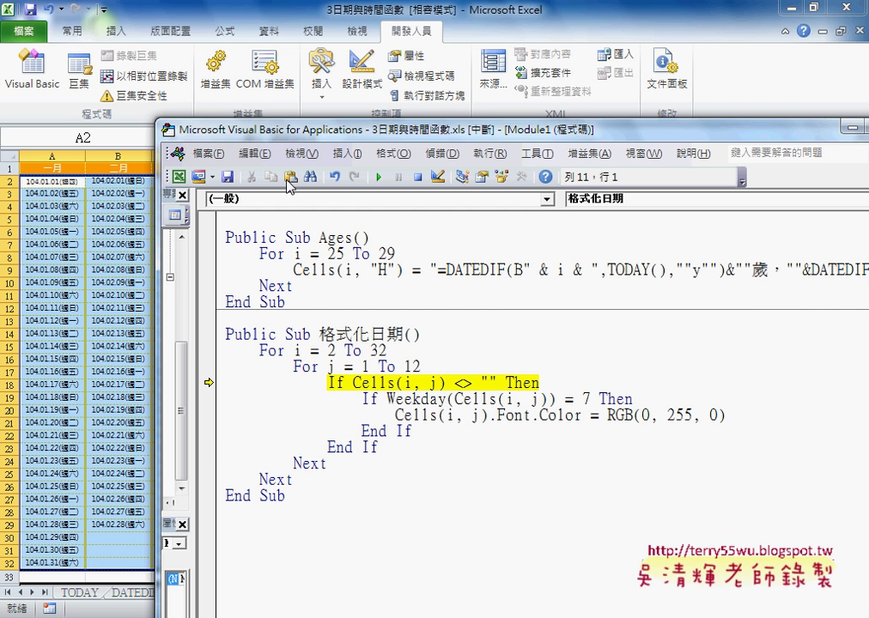
pyautogui.moveTo(232, 139); pyautogui.dragTo(215, 265)
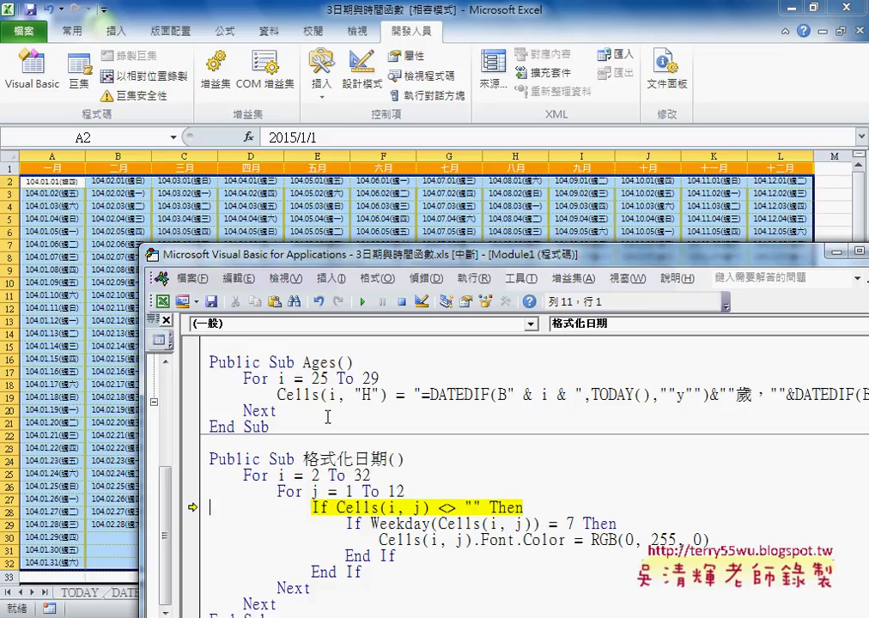
pyautogui.moveTo(331, 506)
pyautogui.press('F8')
pyautogui.press('F8')
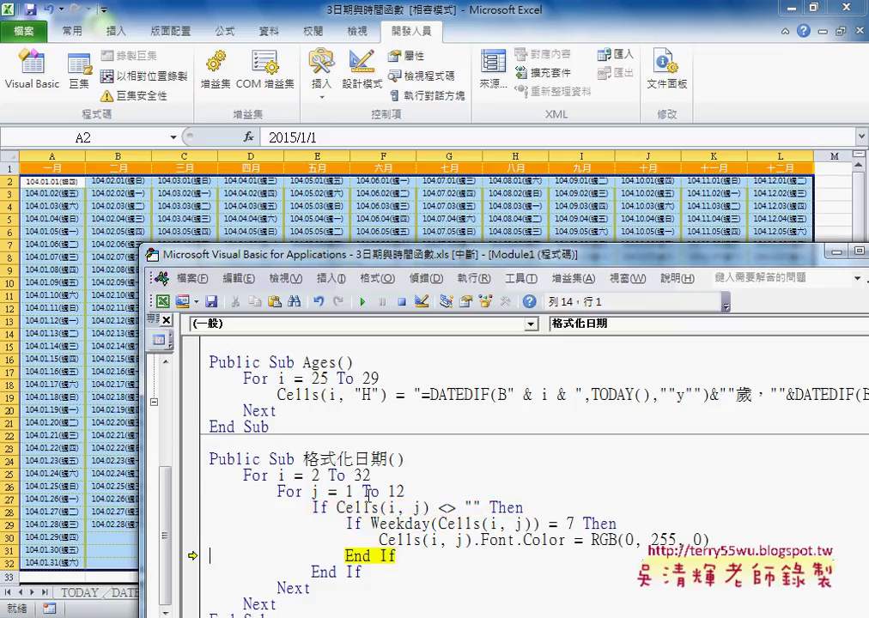
pyautogui.press('F8')
pyautogui.press('F8')
pyautogui.press('F8')
pyautogui.press('F8')
pyautogui.press('F8')
pyautogui.press('F8')
pyautogui.press('F8')
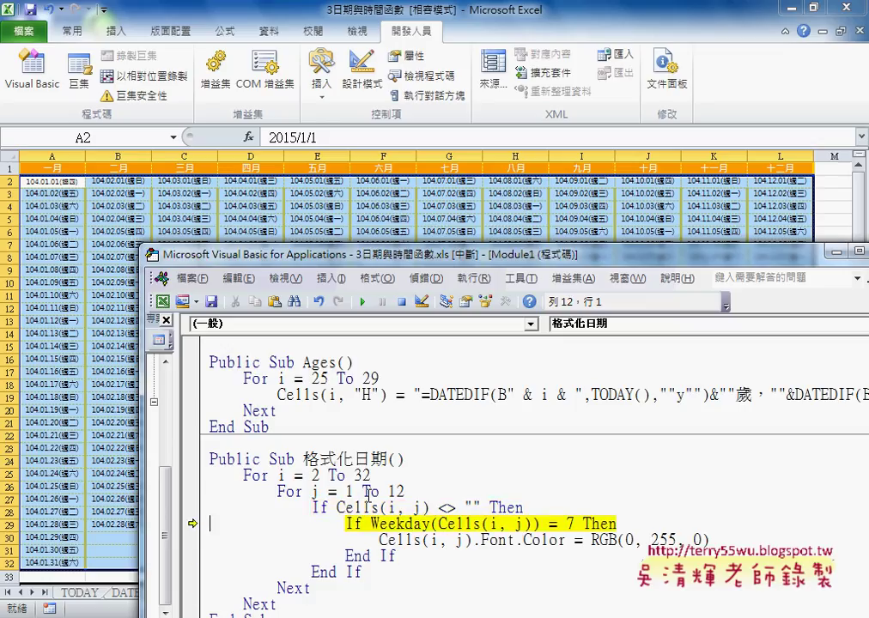
pyautogui.press('F8')
pyautogui.press('F8')
pyautogui.press('F8')
pyautogui.press('F8')
pyautogui.press('F8')
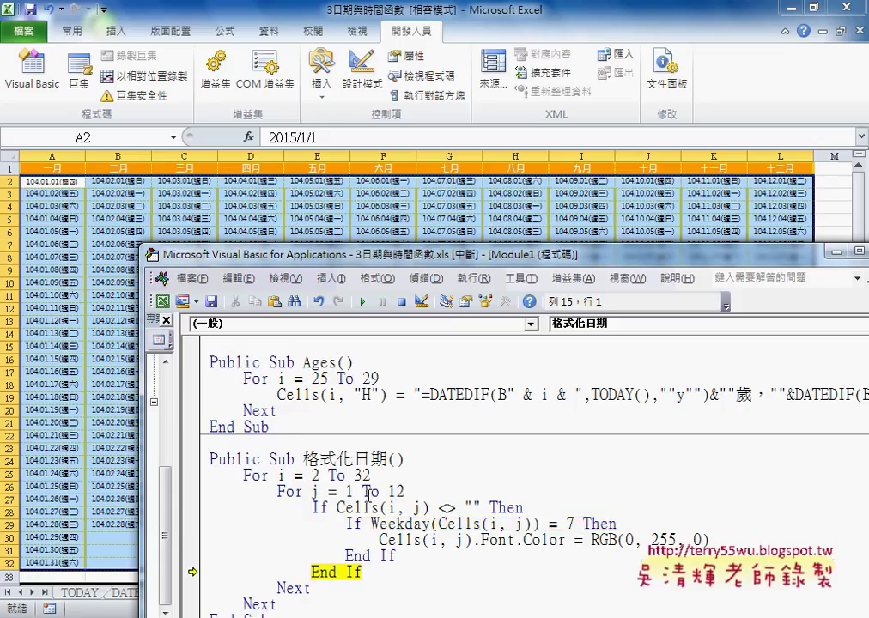
pyautogui.press('F8')
pyautogui.press('F8')
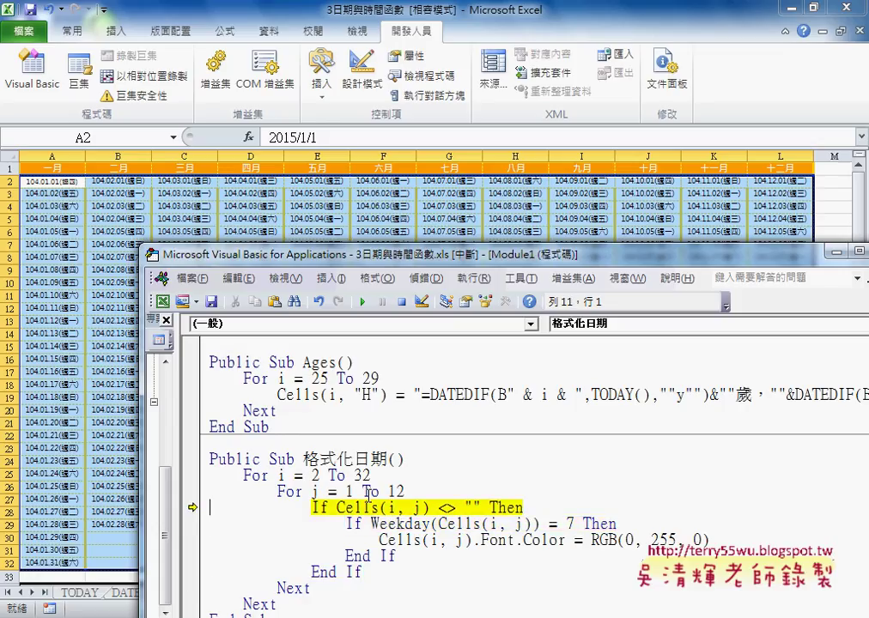
# - Step on through July to the 1 August Saturday so H2 turns green
pyautogui.moveTo(360, 507)
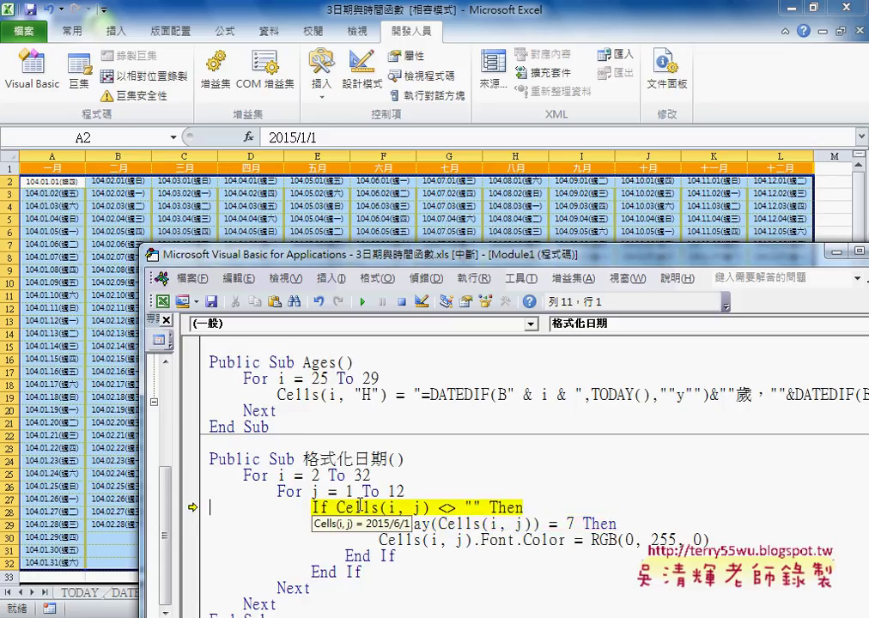
pyautogui.press('F8')
pyautogui.press('F8')
pyautogui.press('F8')
pyautogui.press('F8')
pyautogui.press('F8')
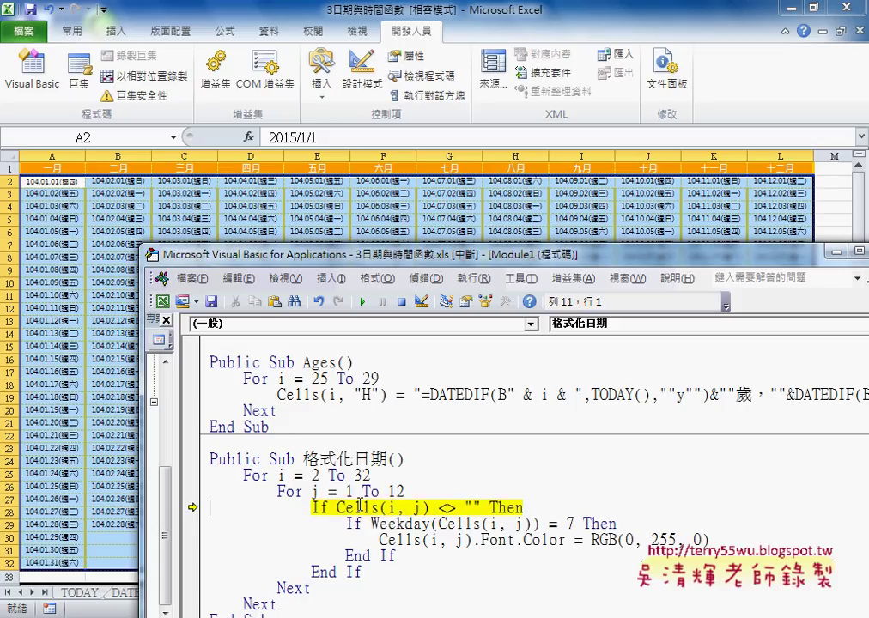
pyautogui.press('F8')
pyautogui.press('F8')
pyautogui.press('F8')
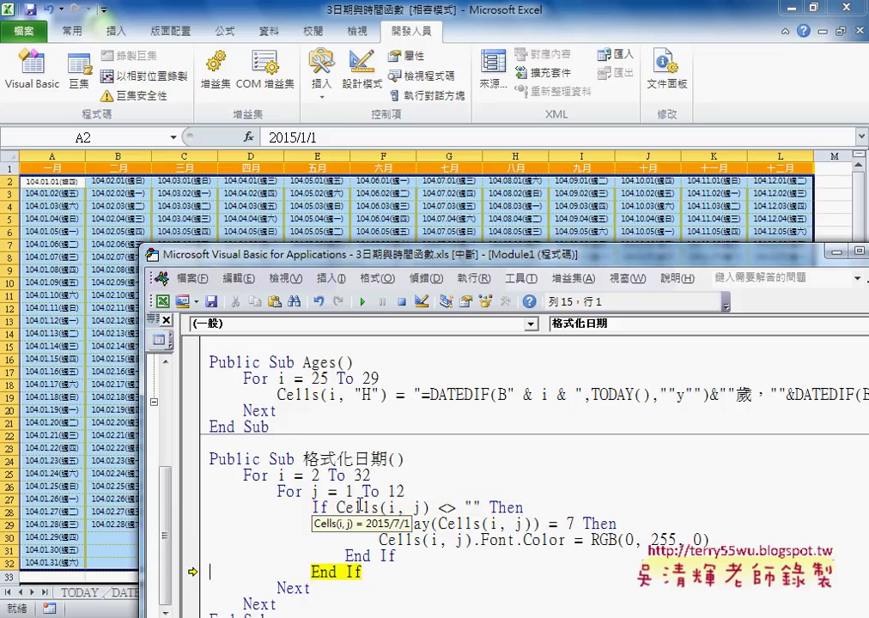
pyautogui.press('F8')
pyautogui.press('F8')
pyautogui.press('F8')
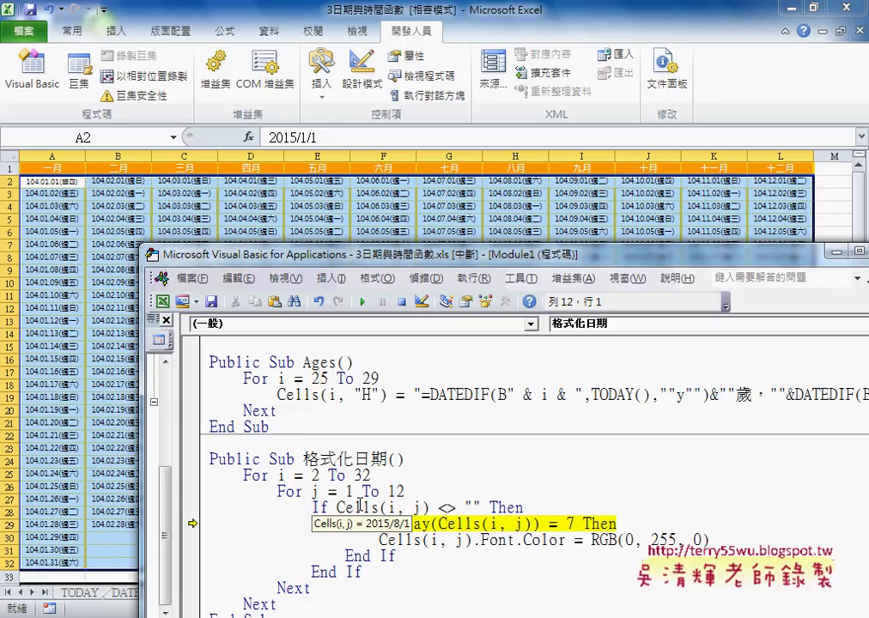
pyautogui.press('F8')
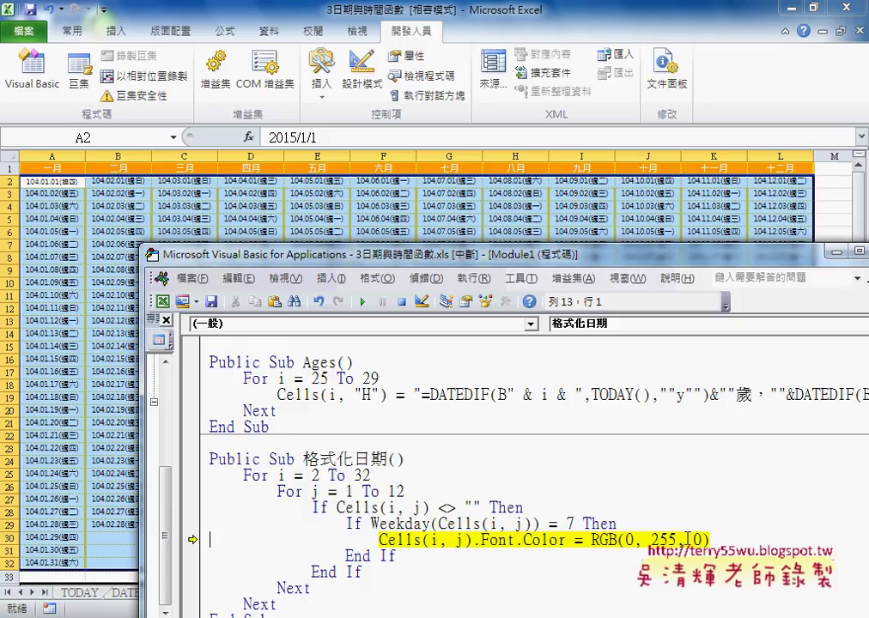
pyautogui.press('F8')
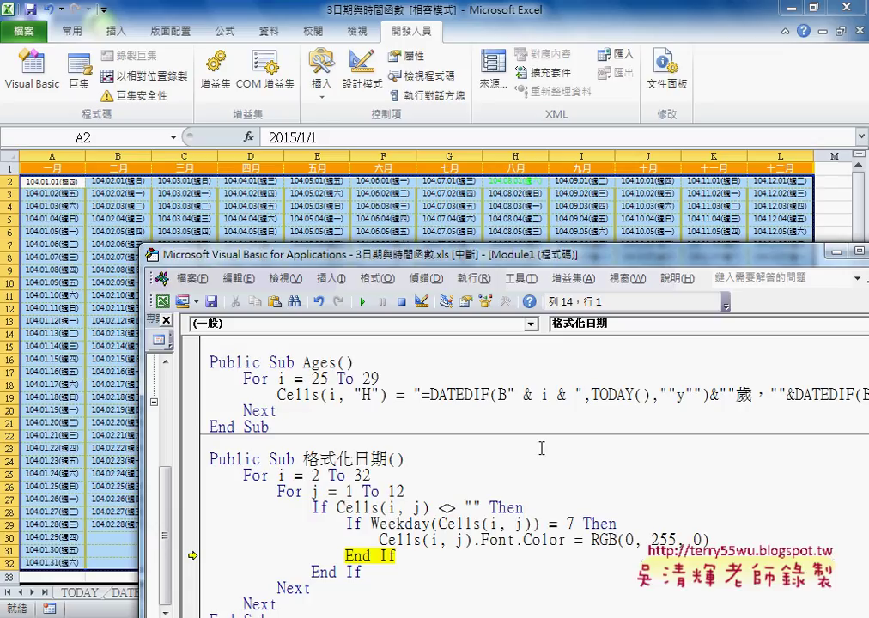
# - Let the macro finish and check the green Saturdays on the calendar
pyautogui.click(365, 304)
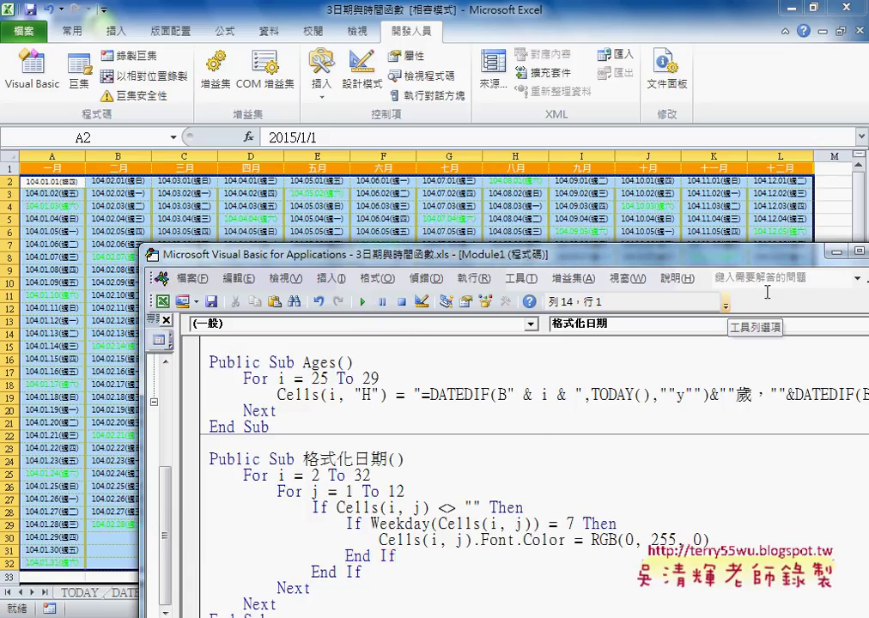
pyautogui.moveTo(789, 256); pyautogui.dragTo(734, 483)
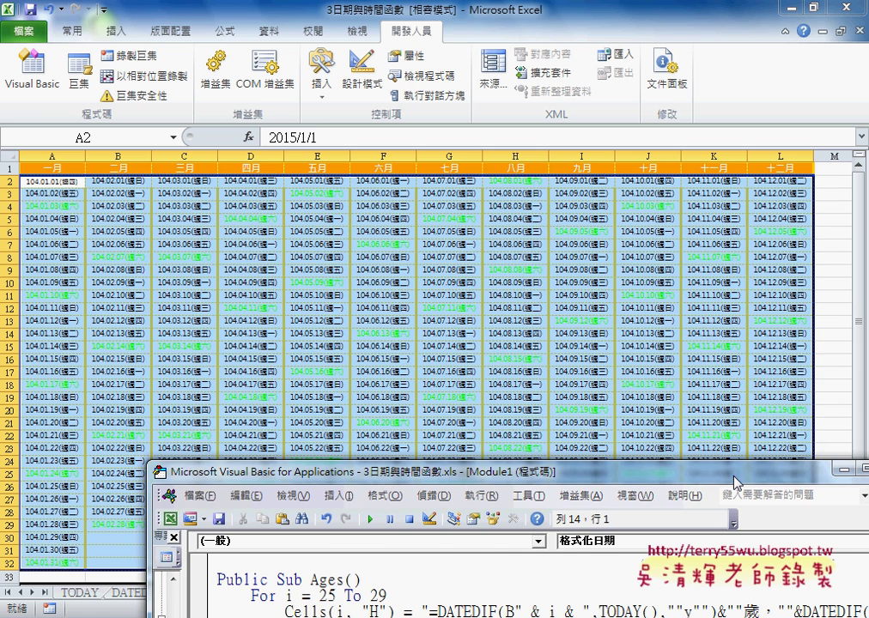
pyautogui.moveTo(734, 483); pyautogui.dragTo(640, 126)
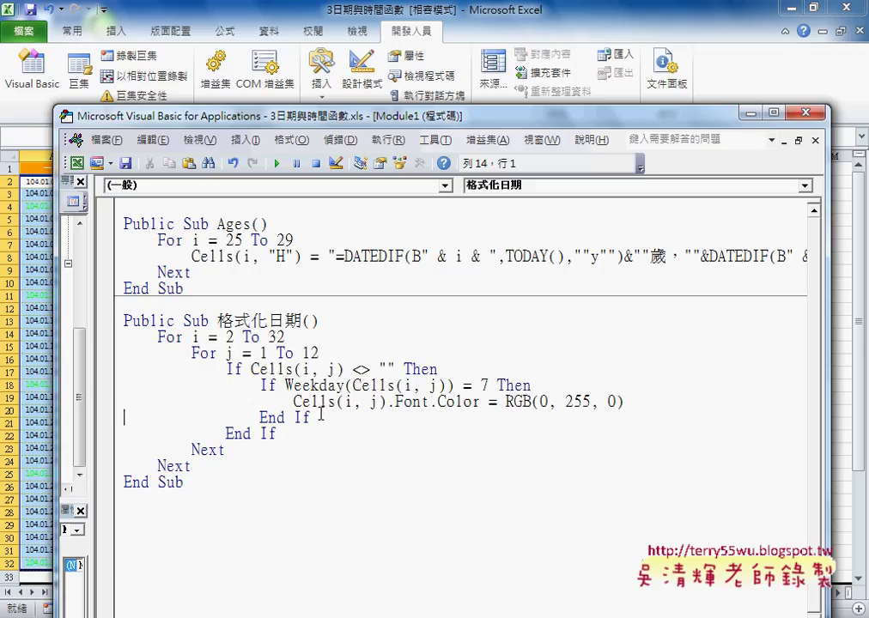
# - Paste a copy of the Saturday check block below it and outdent it to match
pyautogui.moveTo(320, 415); pyautogui.dragTo(117, 391)
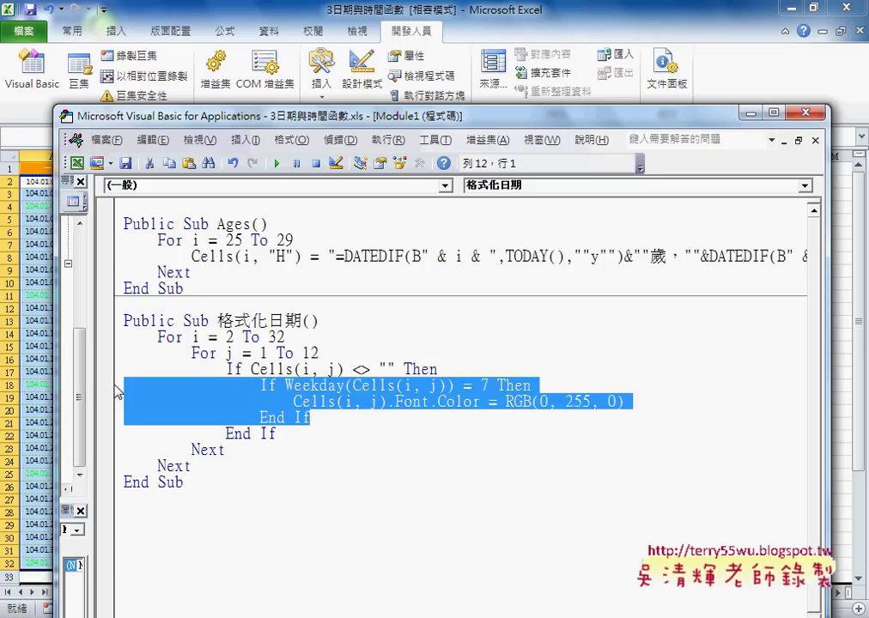
pyautogui.click(309, 417)
pyautogui.press('Return')
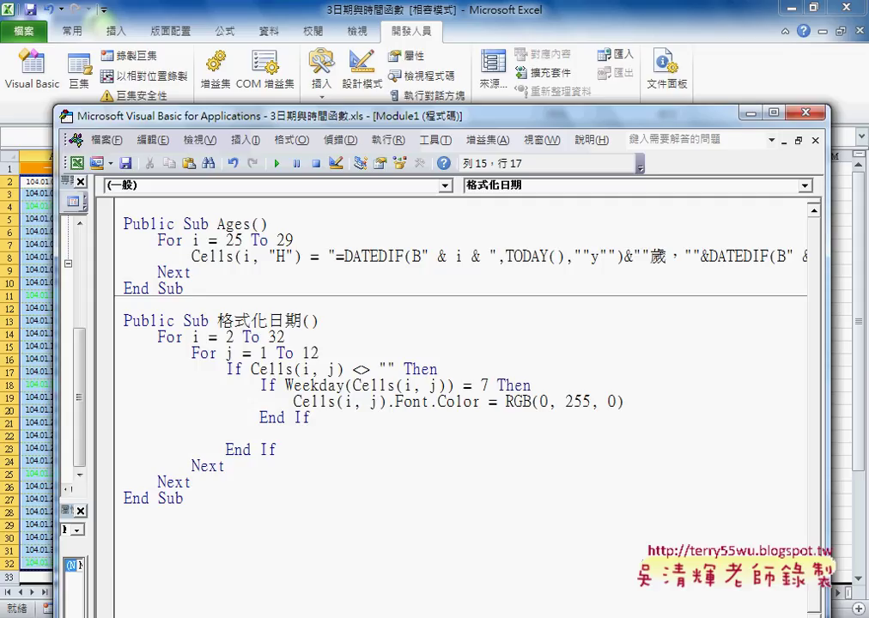
pyautogui.write('If Weekday(Cells(i, j)) = 7 Then                     Cells(i, j).Font.Color = RGB(0, 255, 0)                 End If')
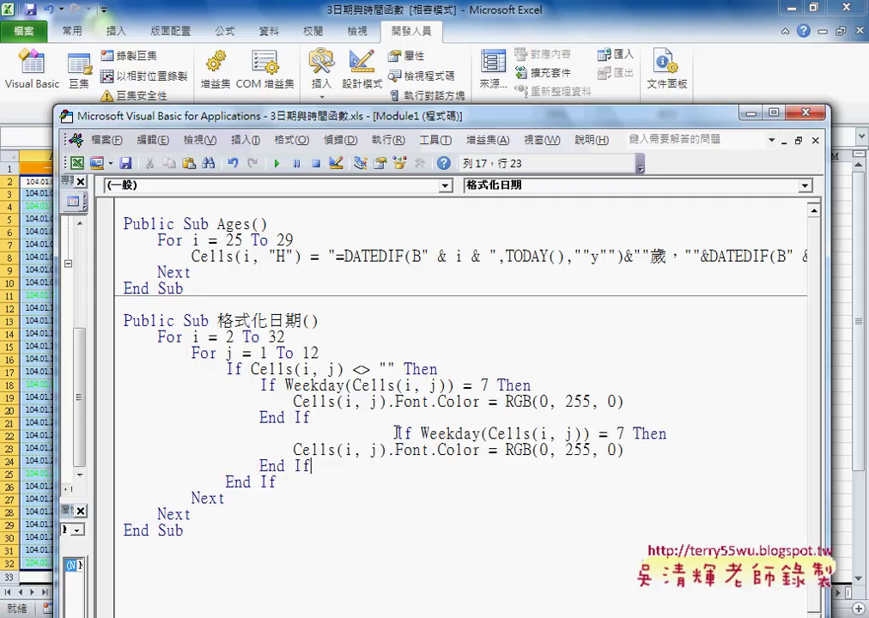
pyautogui.click(396, 434)
pyautogui.hotkey('shift', 'Tab')
pyautogui.hotkey('shift', 'Tab')
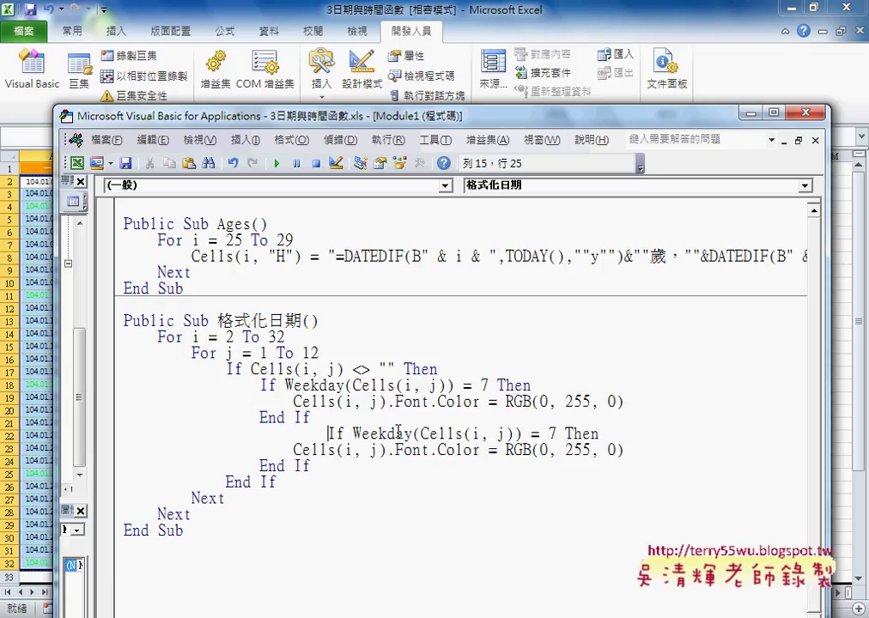
pyautogui.hotkey('shift', 'Tab')
pyautogui.hotkey('shift', 'Tab')
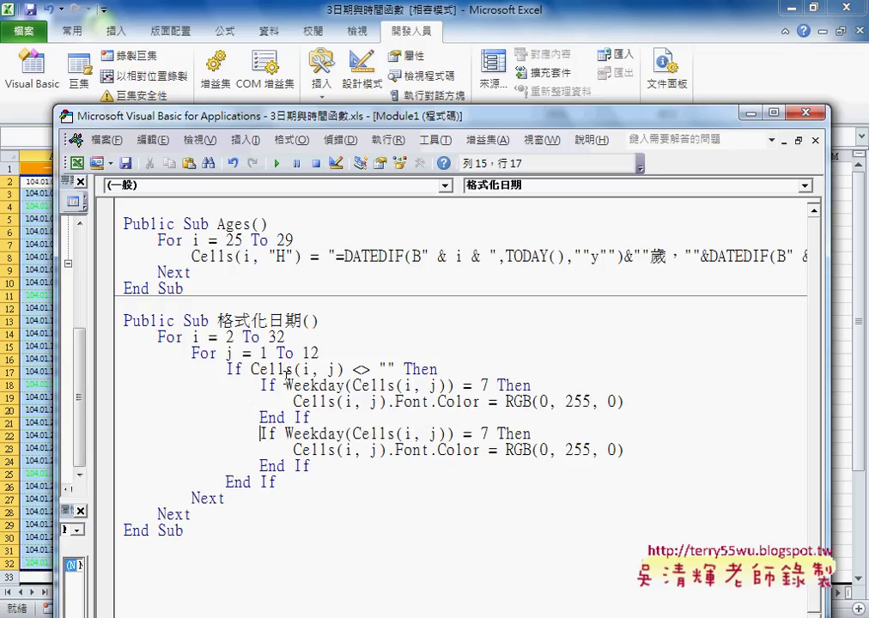
# - Change the copy to test Weekday = 1 and set RGB(255, 0, 0)
pyautogui.moveTo(260, 386); pyautogui.dragTo(369, 423)
pyautogui.click(483, 434)
pyautogui.doubleClick(483, 434)
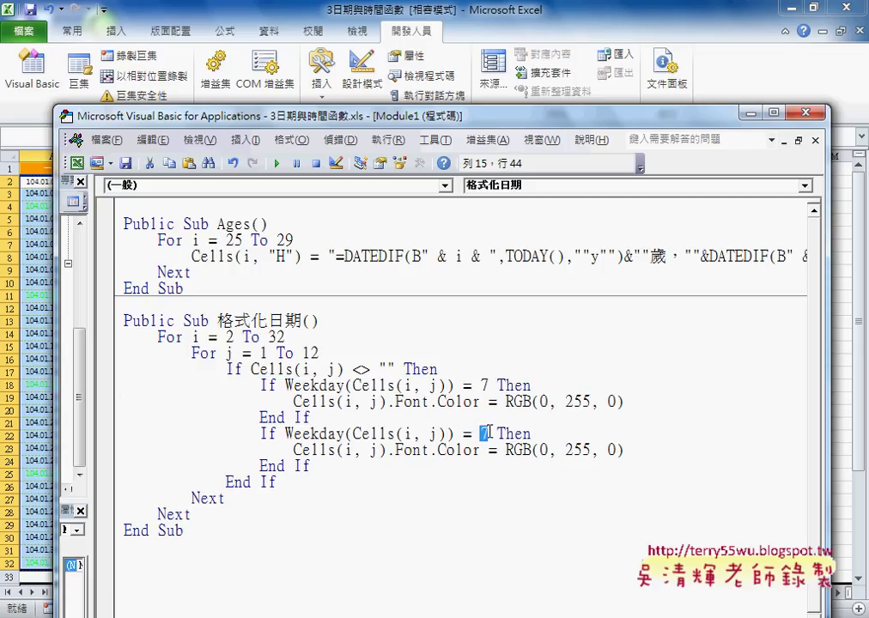
pyautogui.write('1')
pyautogui.doubleClick(587, 450)
pyautogui.write('0')
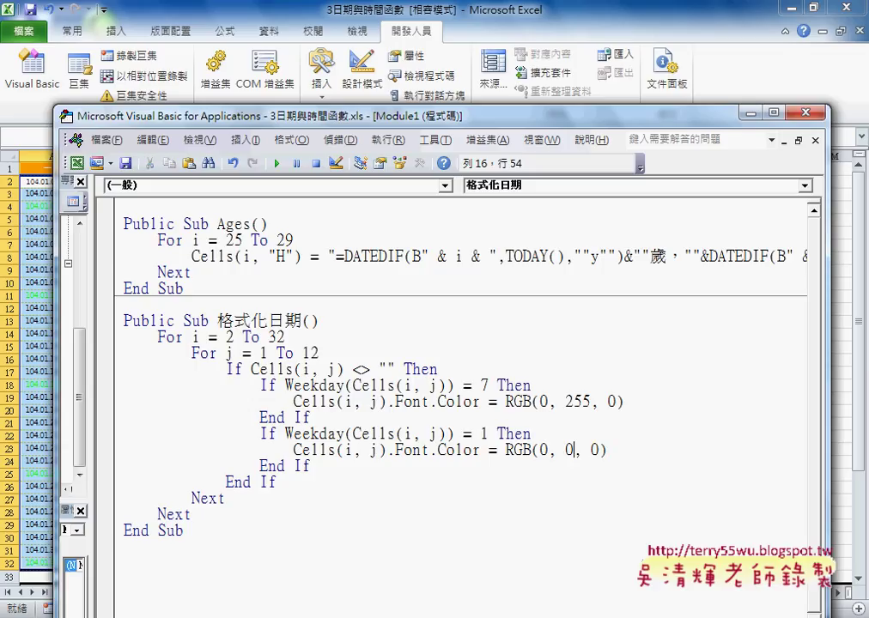
pyautogui.doubleClick(543, 450)
pyautogui.moveTo(505, 450); pyautogui.dragTo(514, 450)
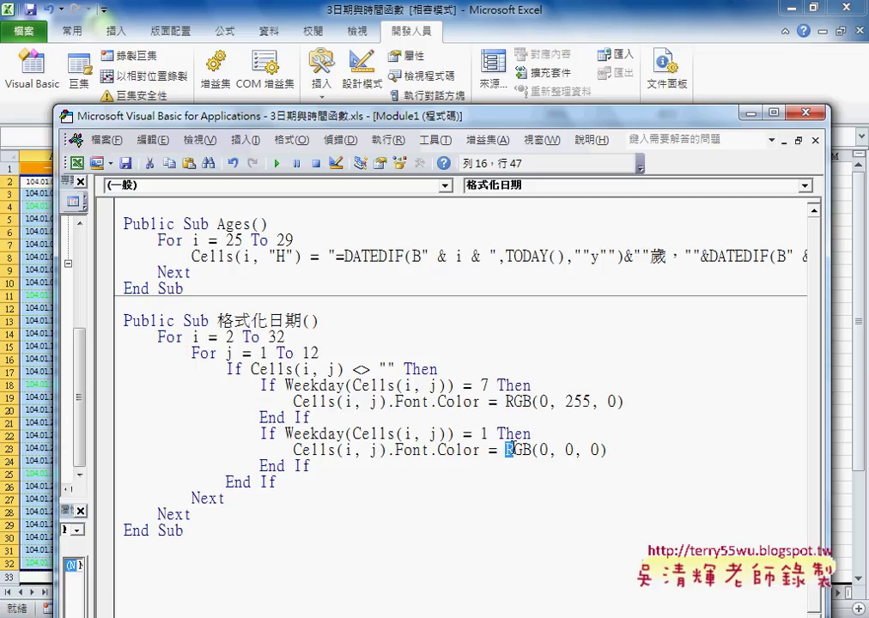
pyautogui.doubleClick(543, 450)
pyautogui.write('255')
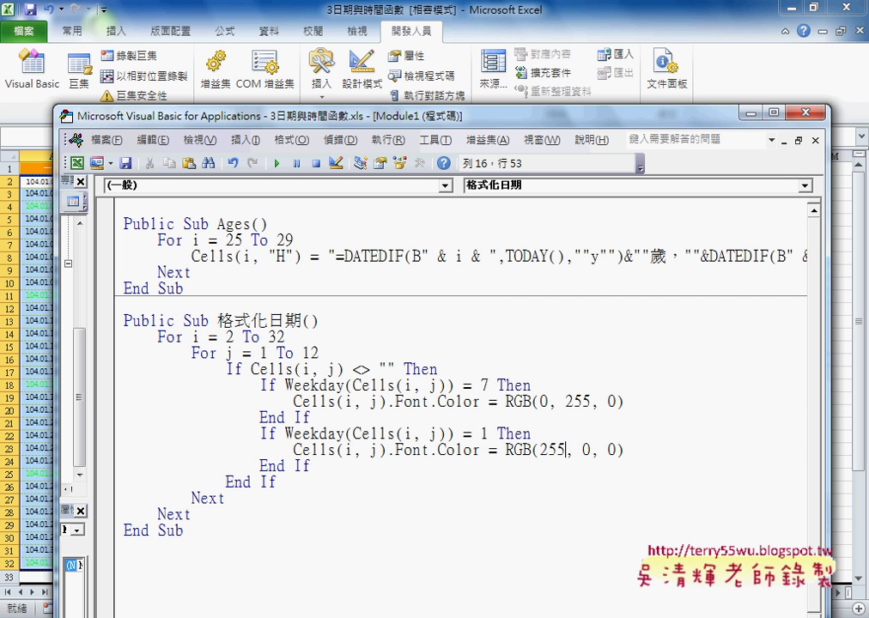
pyautogui.moveTo(477, 130); pyautogui.dragTo(547, 355)
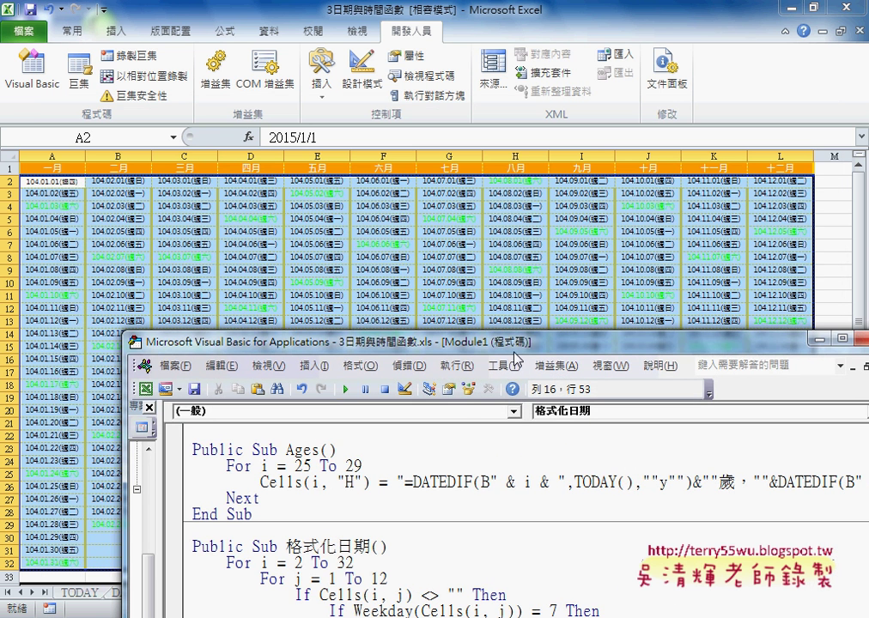
pyautogui.click(345, 391)
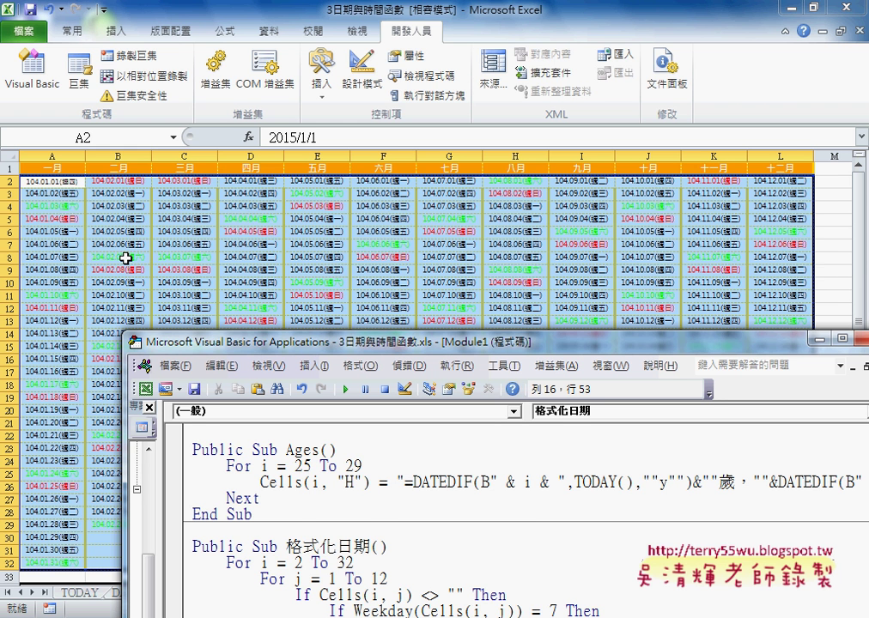
pyautogui.moveTo(344, 343); pyautogui.dragTo(359, 80)
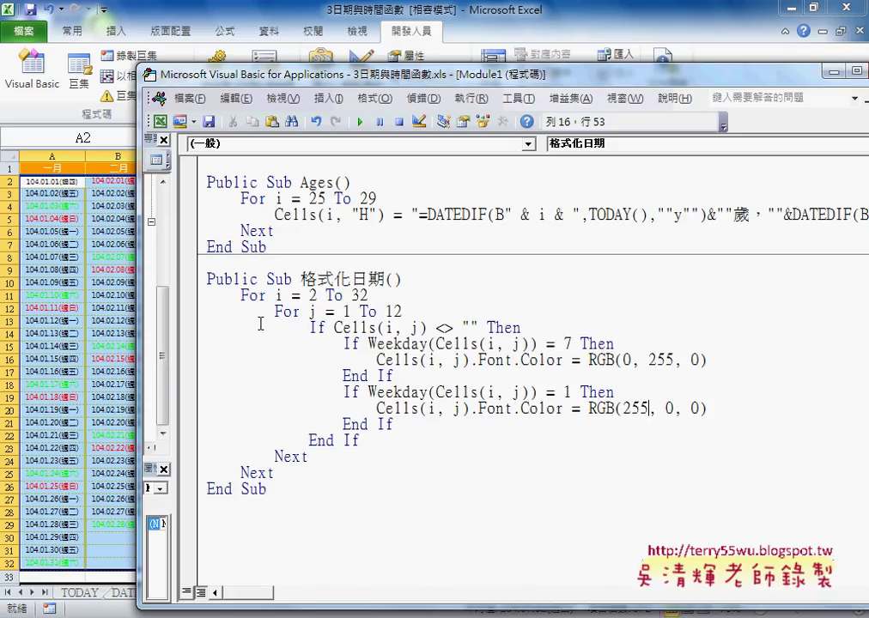
pyautogui.moveTo(242, 295); pyautogui.dragTo(268, 297)
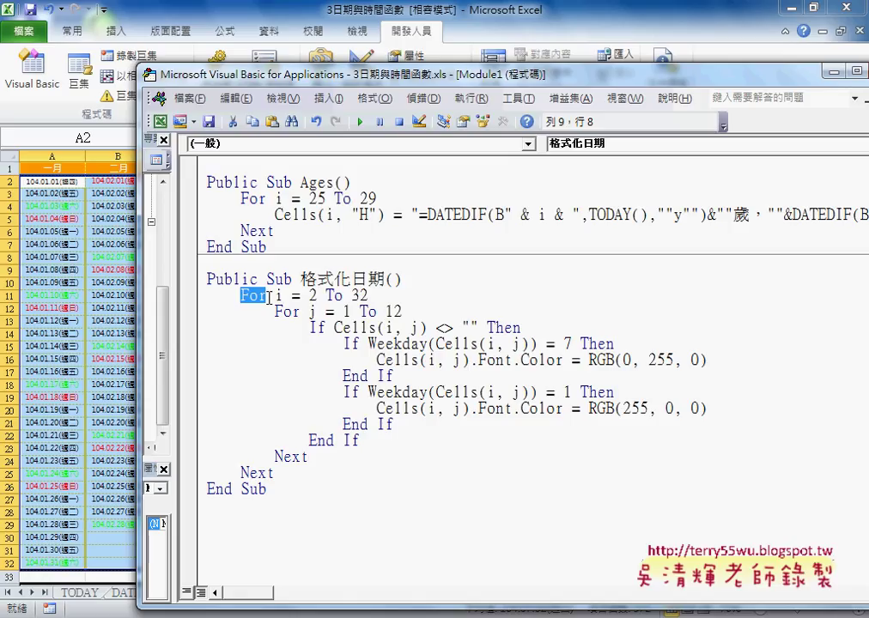
pyautogui.moveTo(333, 327); pyautogui.dragTo(478, 327)
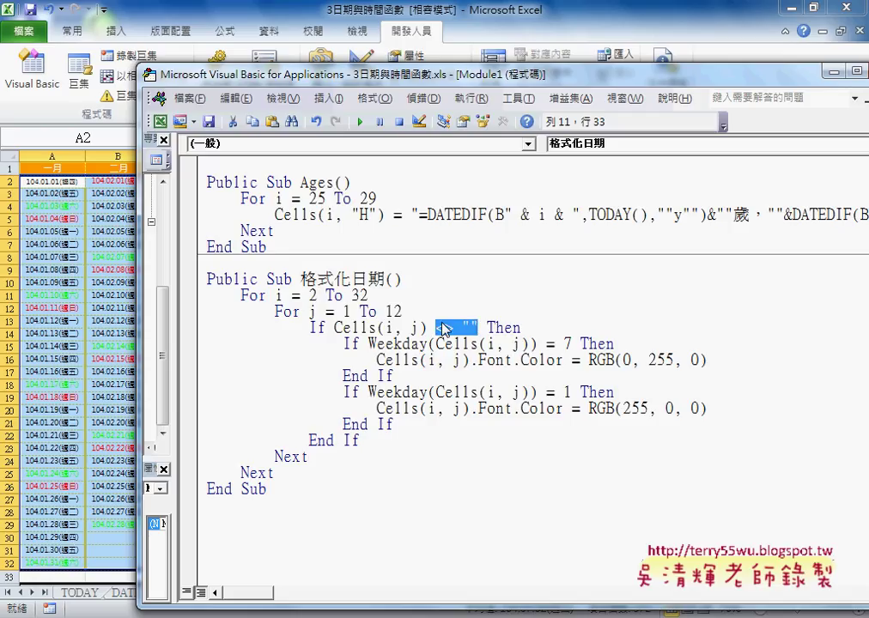
pyautogui.moveTo(369, 343); pyautogui.dragTo(427, 344)
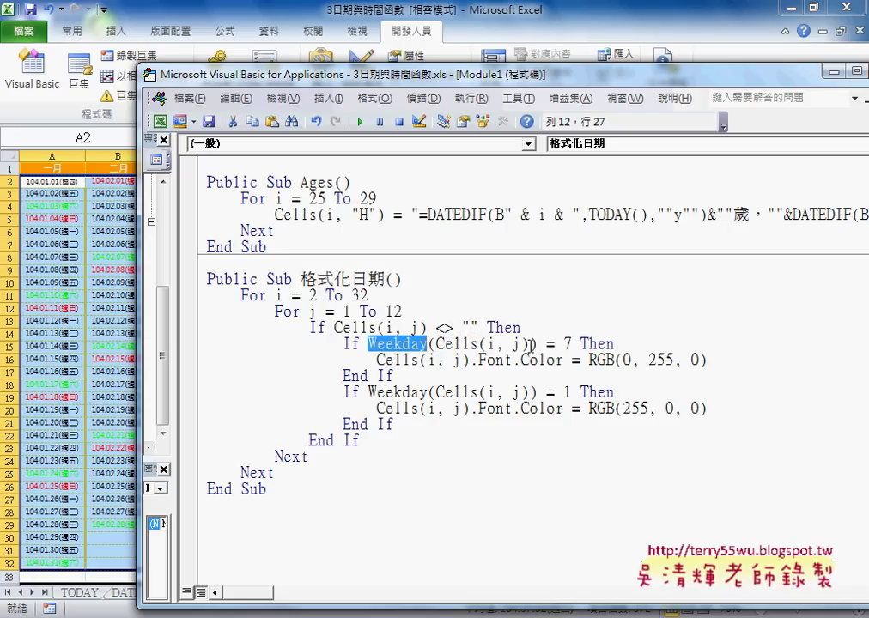
pyautogui.click(562, 343)
pyautogui.moveTo(589, 360); pyautogui.dragTo(707, 360)
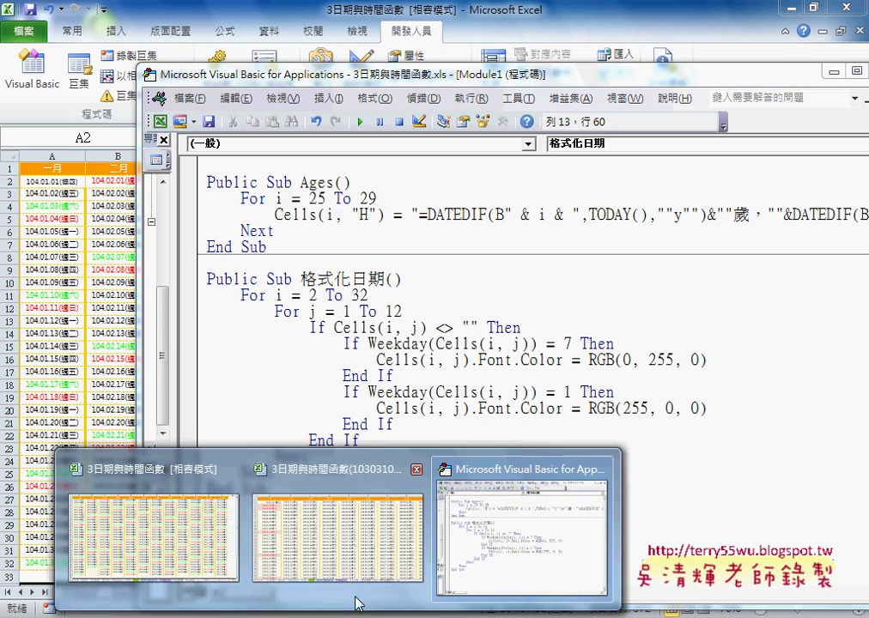
pyautogui.click(346, 565)
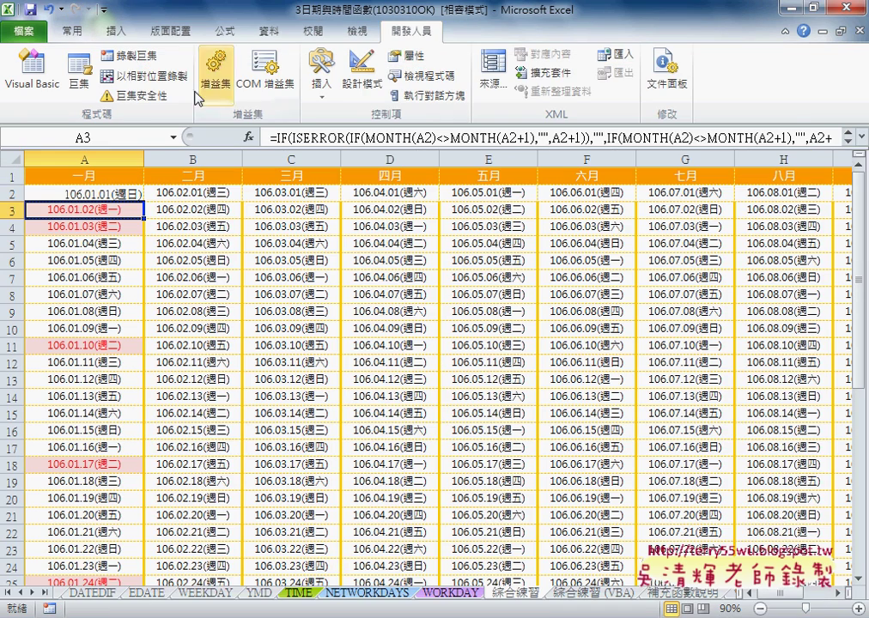
pyautogui.click(76, 37)
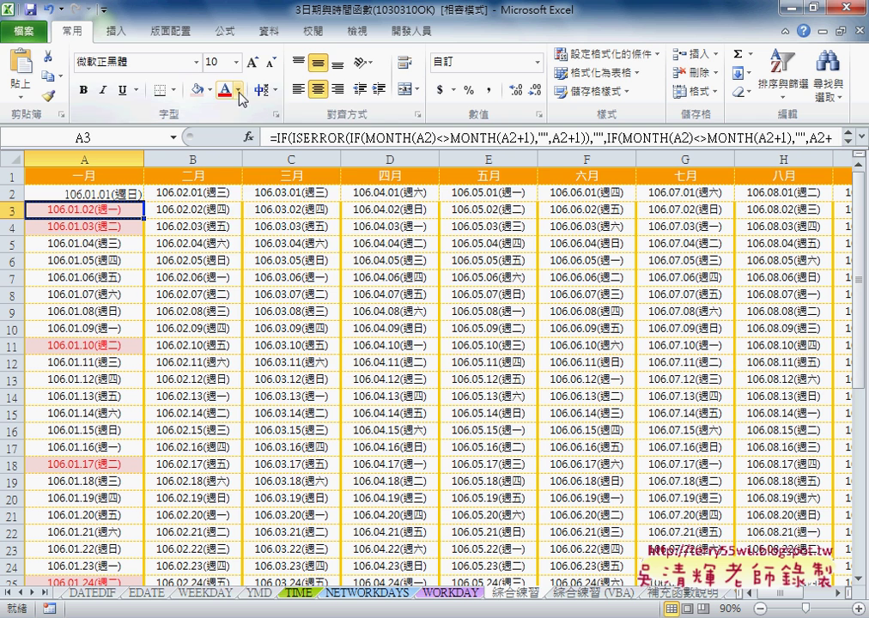
pyautogui.click(238, 89)
pyautogui.click(292, 267)
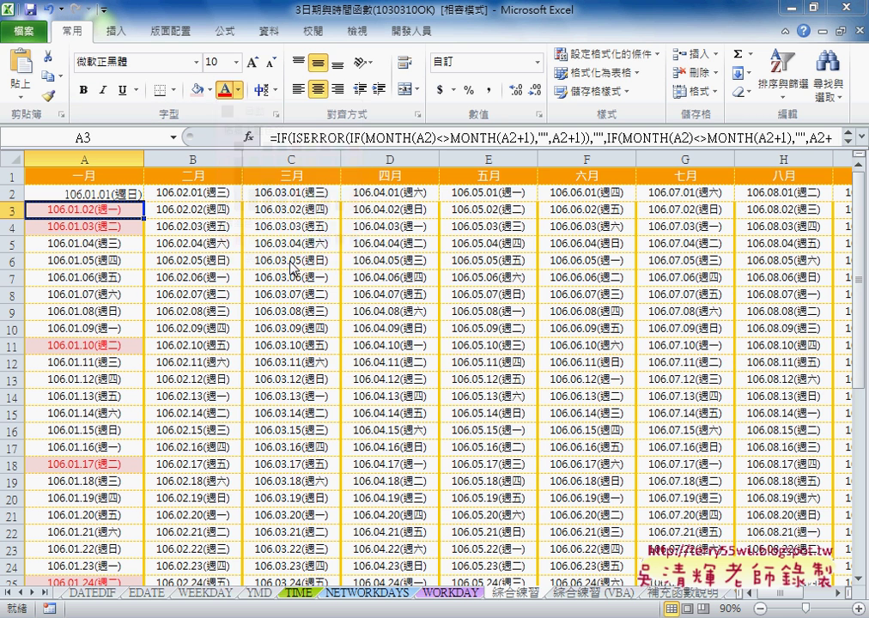
pyautogui.click(360, 214)
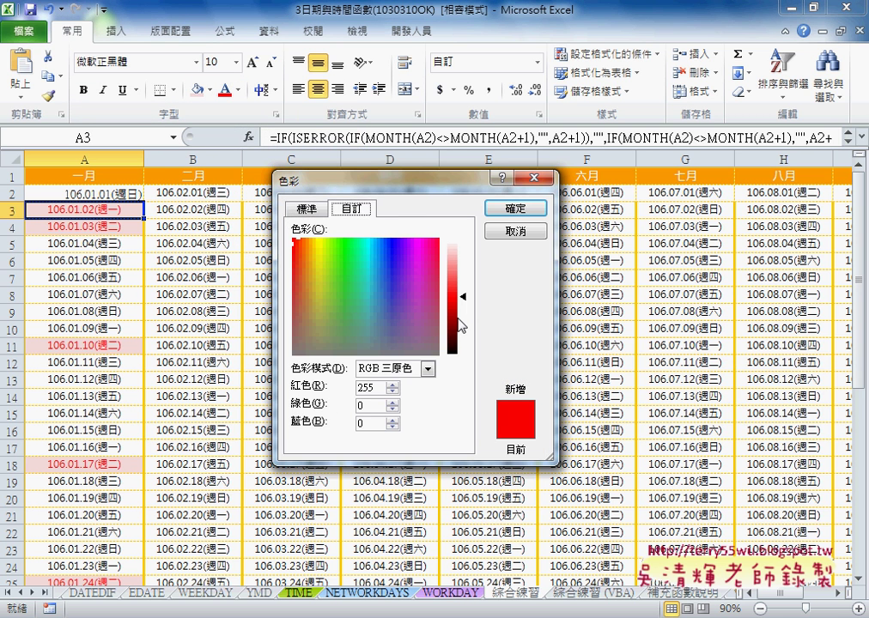
pyautogui.moveTo(459, 325); pyautogui.dragTo(464, 276)
pyautogui.click(367, 291)
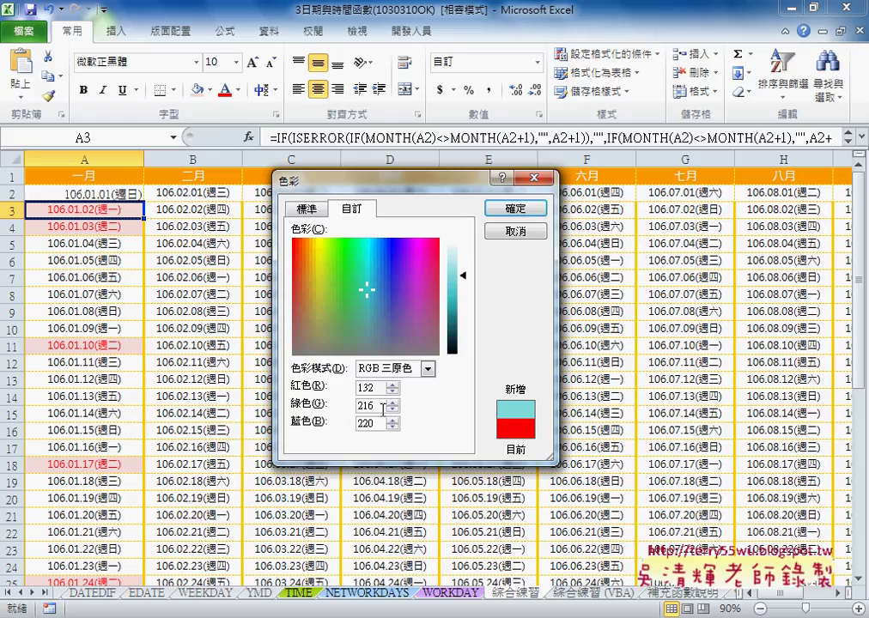
pyautogui.click(518, 208)
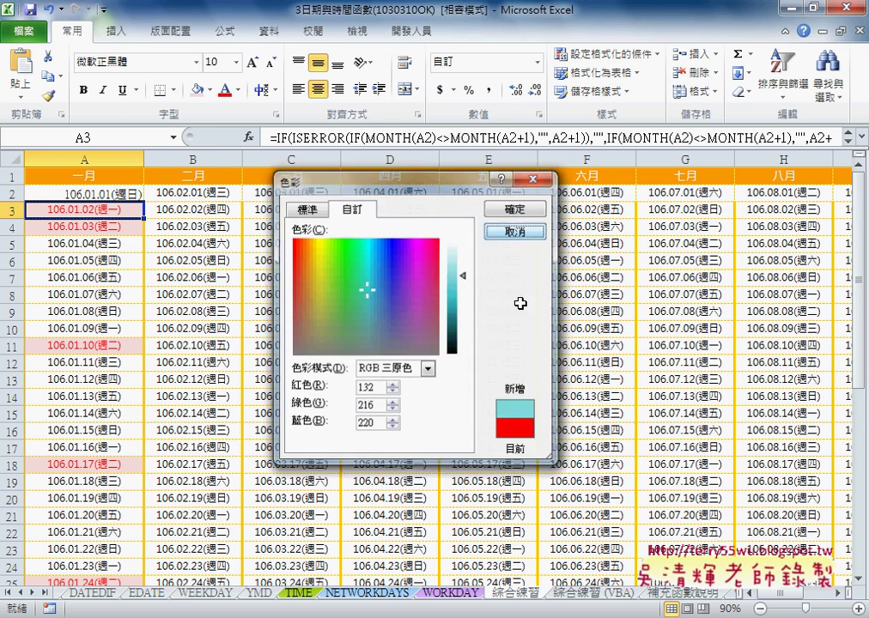
# - Leave the VBA code and bring up the 公式與程式碼 Google Docs file
pyautogui.click(524, 511)
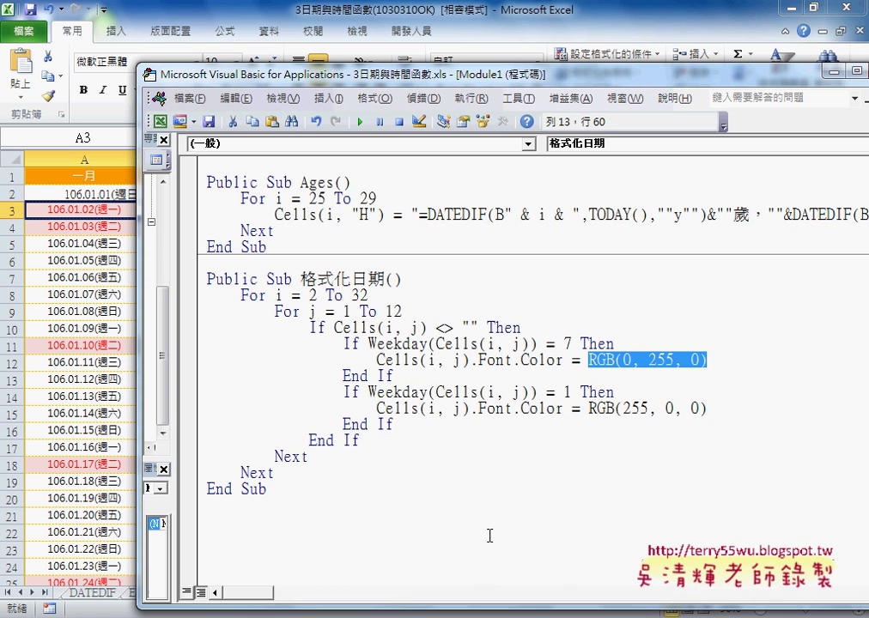
pyautogui.click(650, 361)
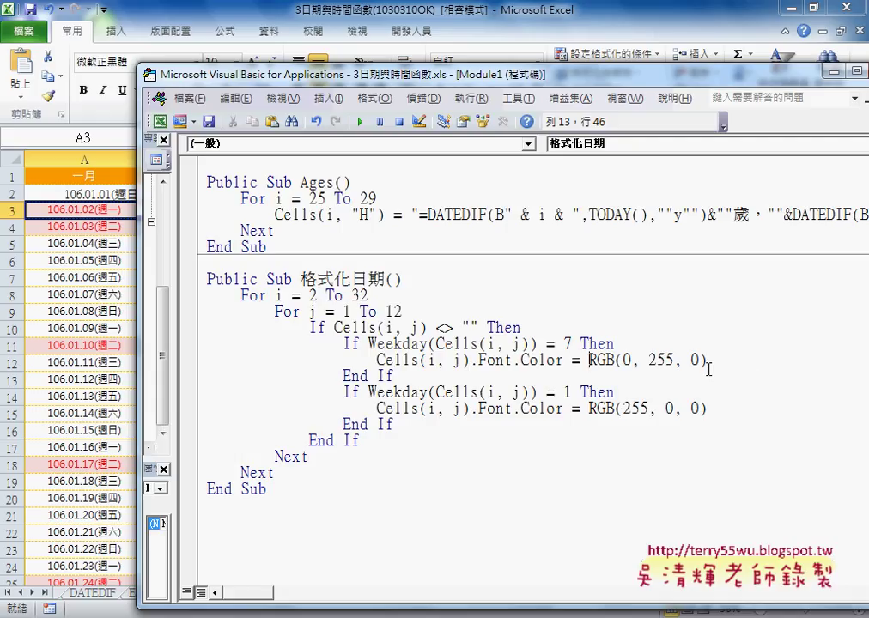
pyautogui.click(366, 440)
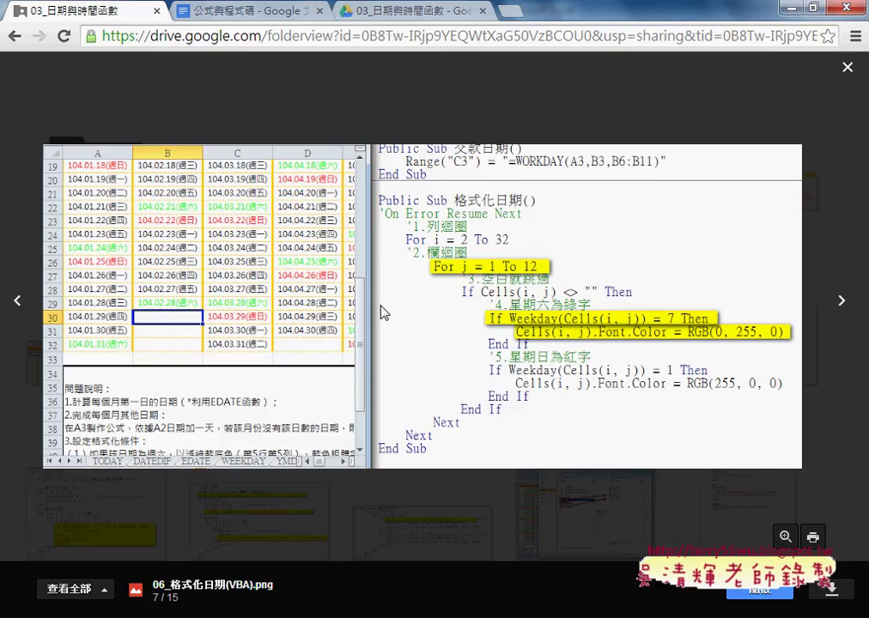
pyautogui.click(251, 11)
pyautogui.scroll(3, 273, 323)
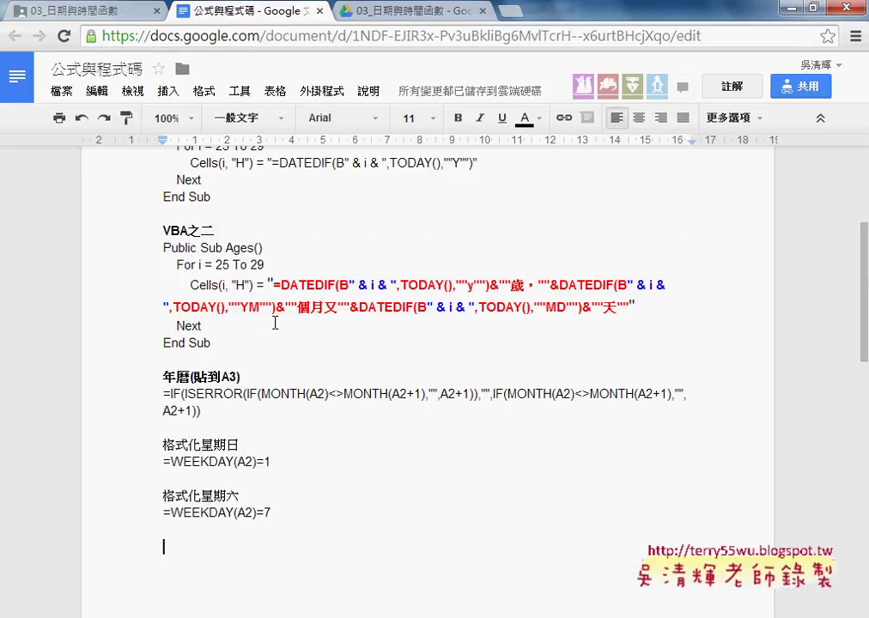